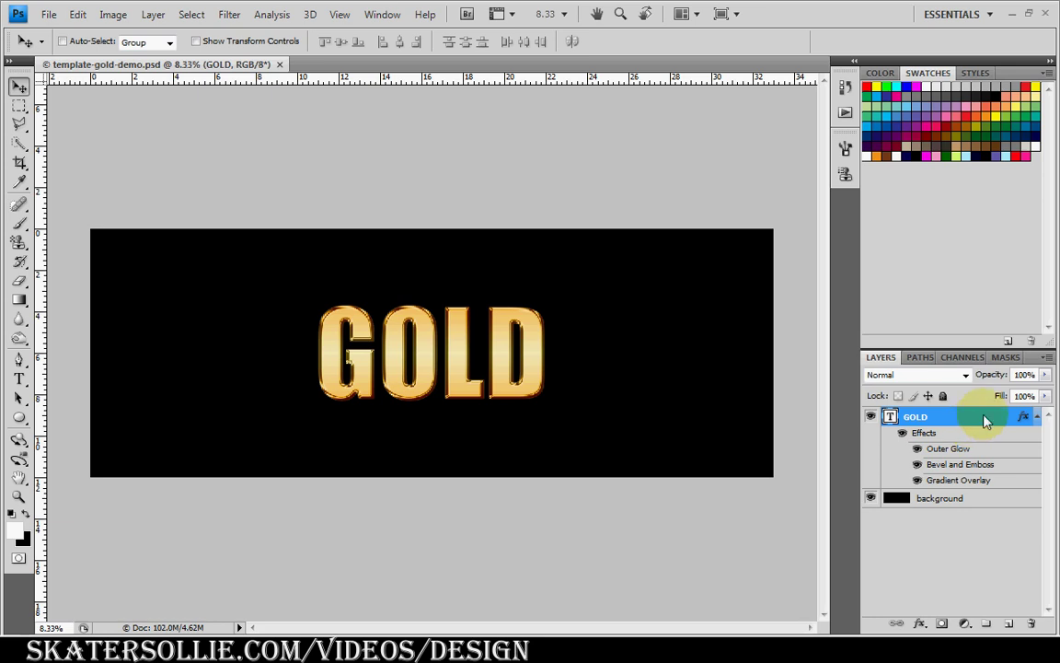
- Delete the GOLD layer and type 2012 as white Impact 400 pt text
left_click_drag(986, 420, 1031, 623)
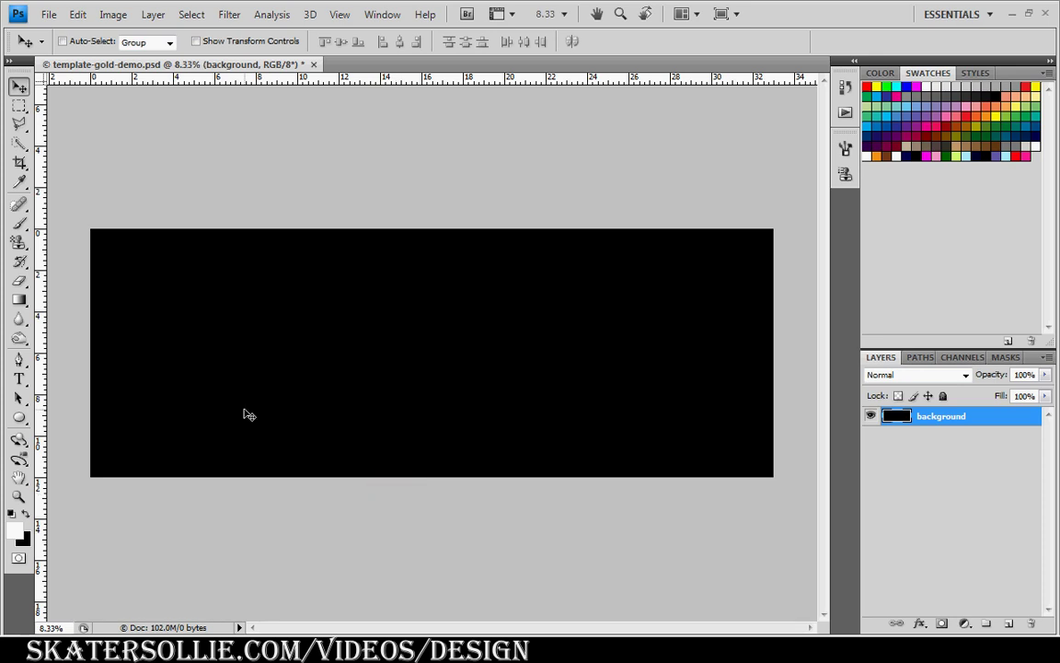
left_click(27, 379)
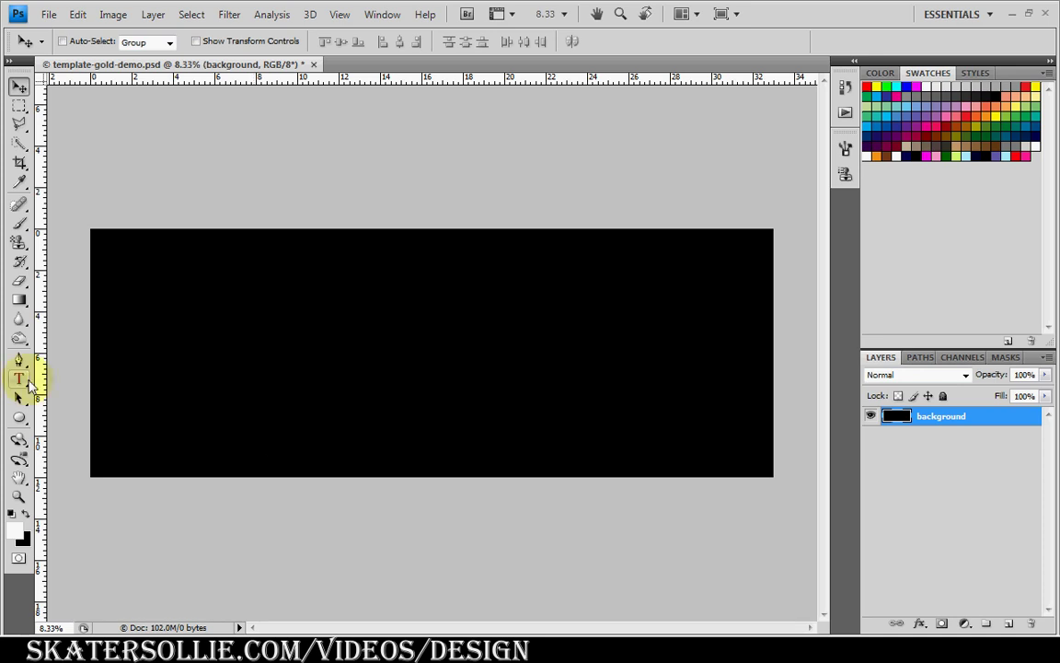
left_click(27, 384)
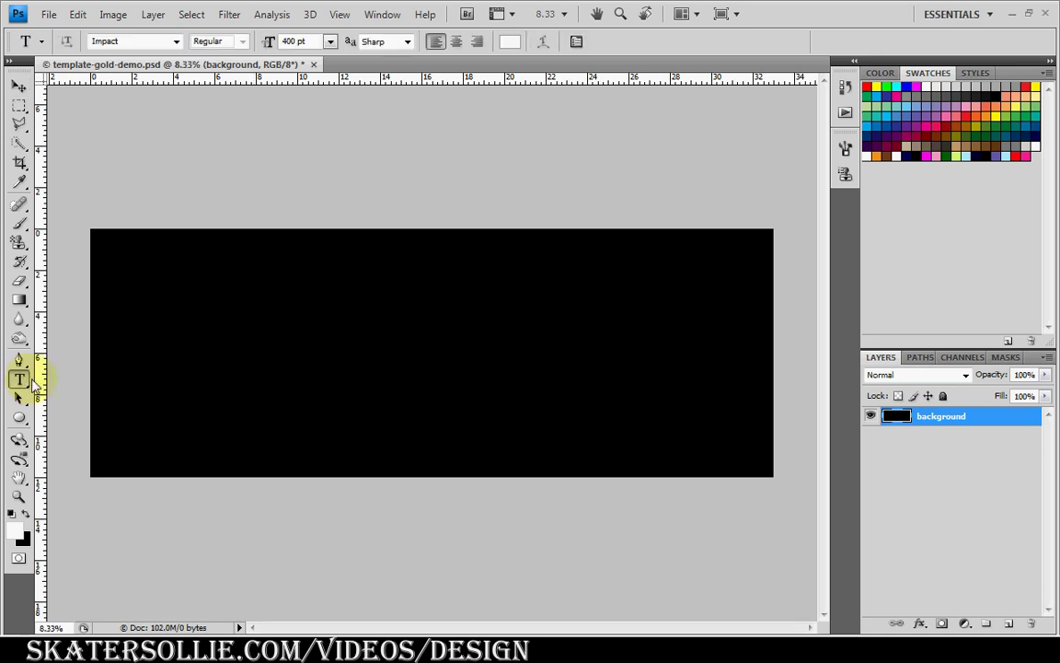
left_click(250, 373)
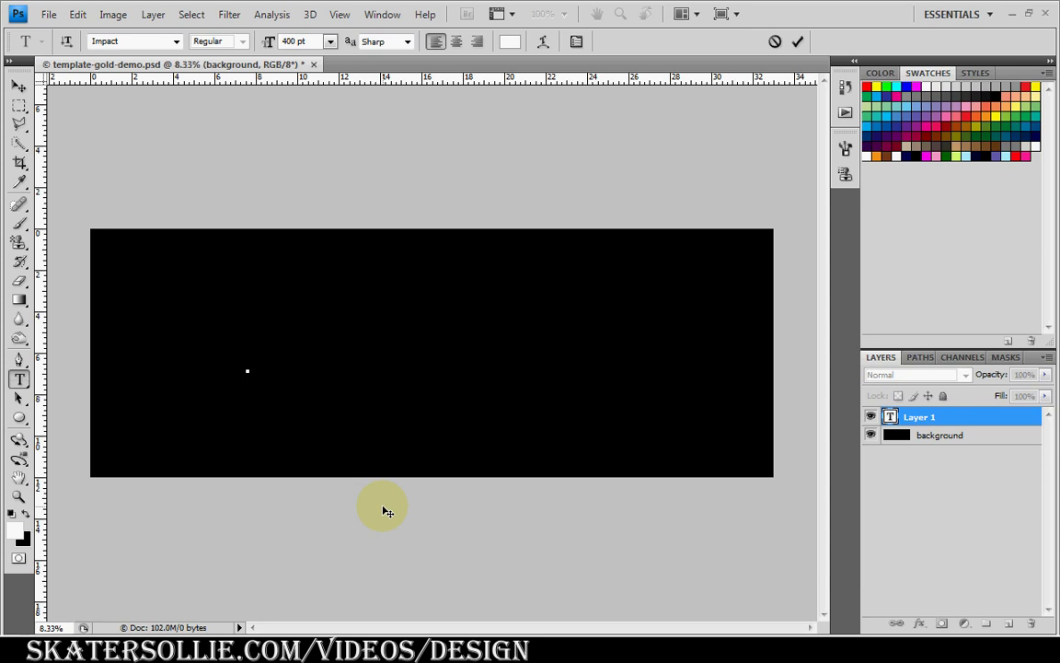
type("2012")
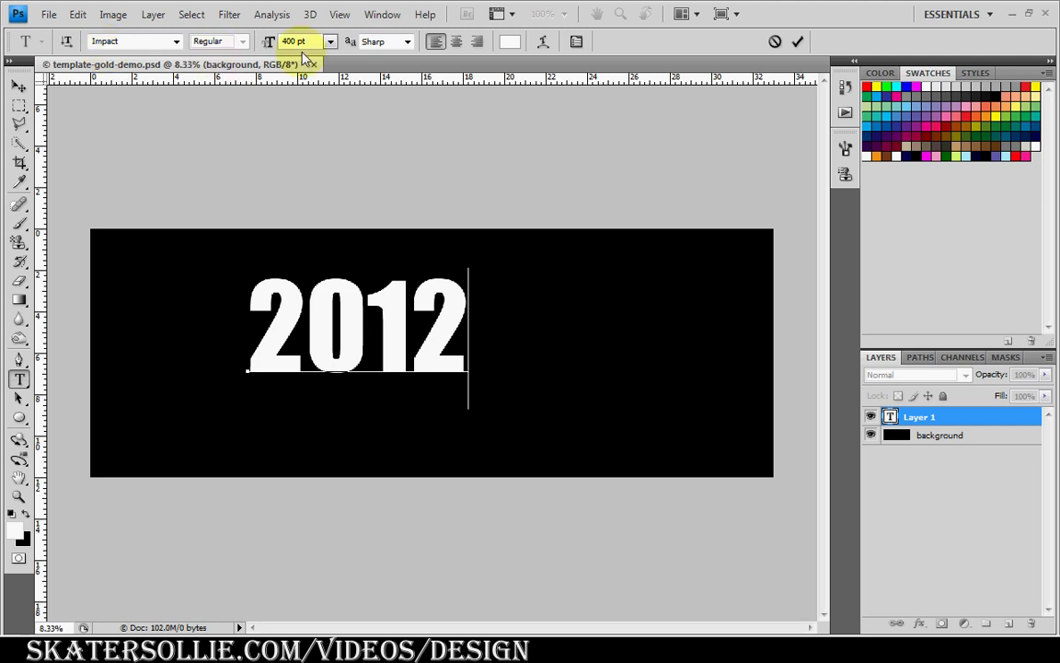
key("Return")
left_click(20, 86)
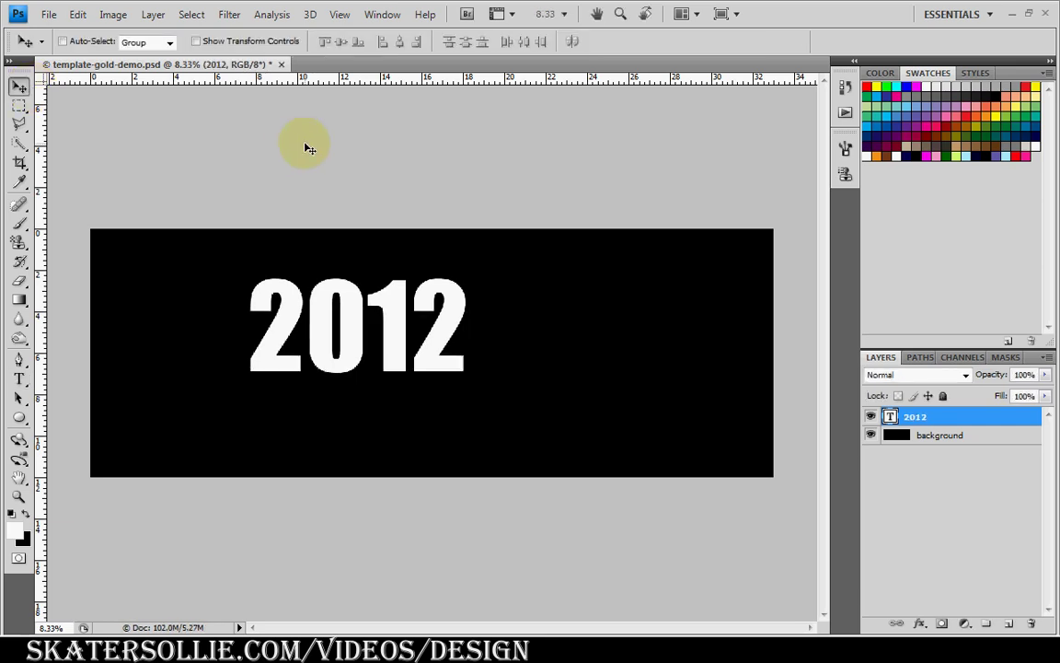
- Centre the 2012 text vertically and horizontally on the canvas, then deselect
key("ctrl+a")
left_click(341, 42)
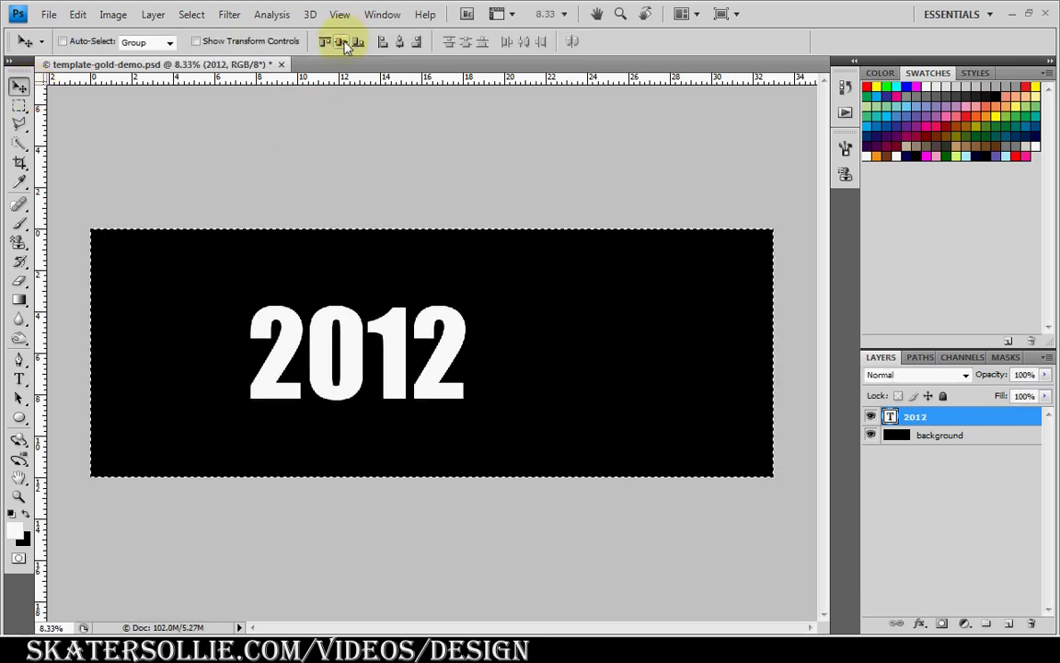
left_click(400, 43)
key("ctrl+d")
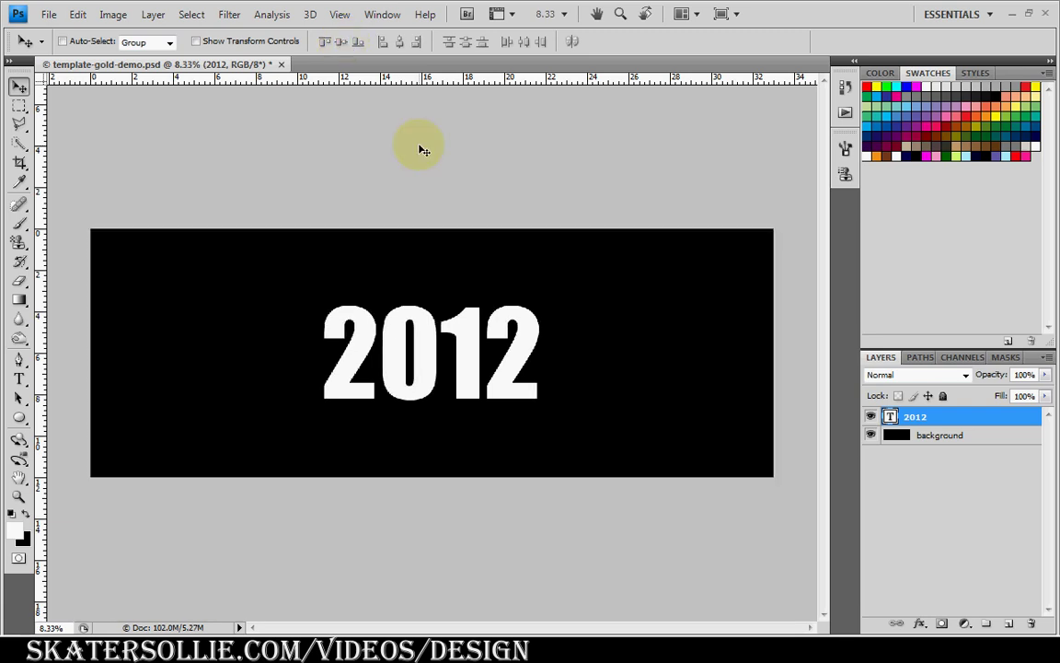
- Open the Layer Style dialog for the 2012 text layer
double_click(936, 420)
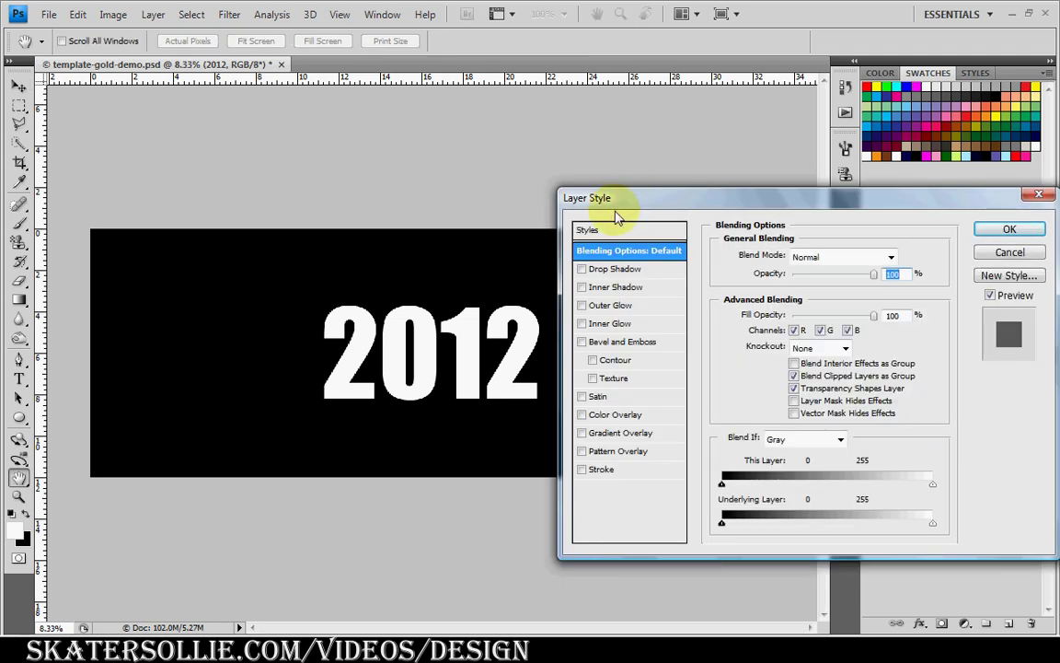
- Add a gradient overlay with stops pale gold EBDD8C and orange-gold F0A30F
left_click(605, 436)
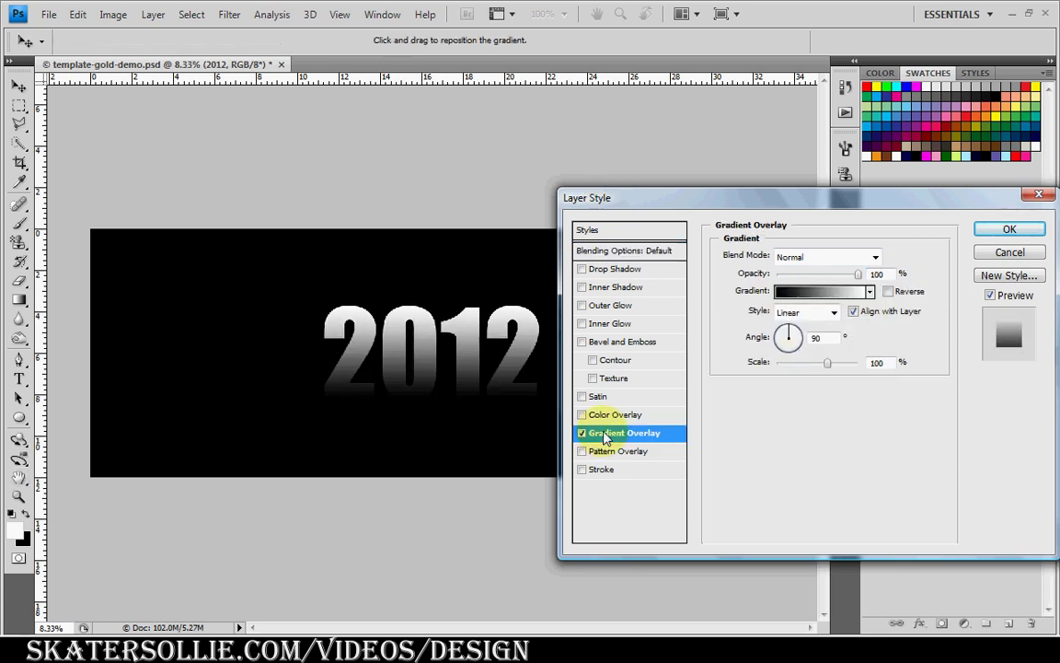
left_click(789, 295)
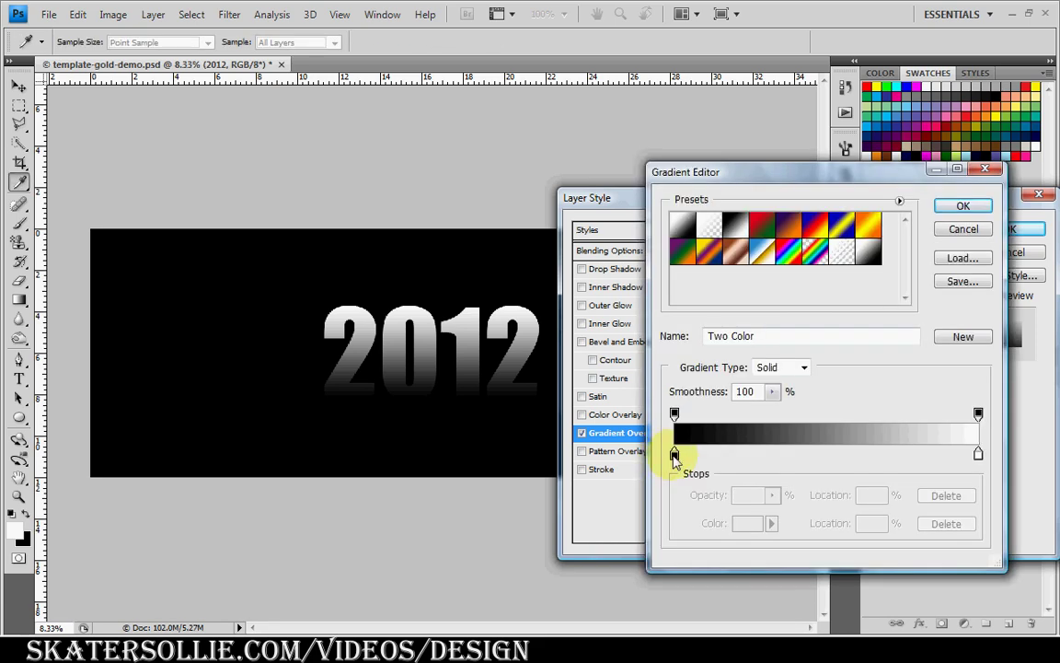
left_click(674, 454)
double_click(675, 454)
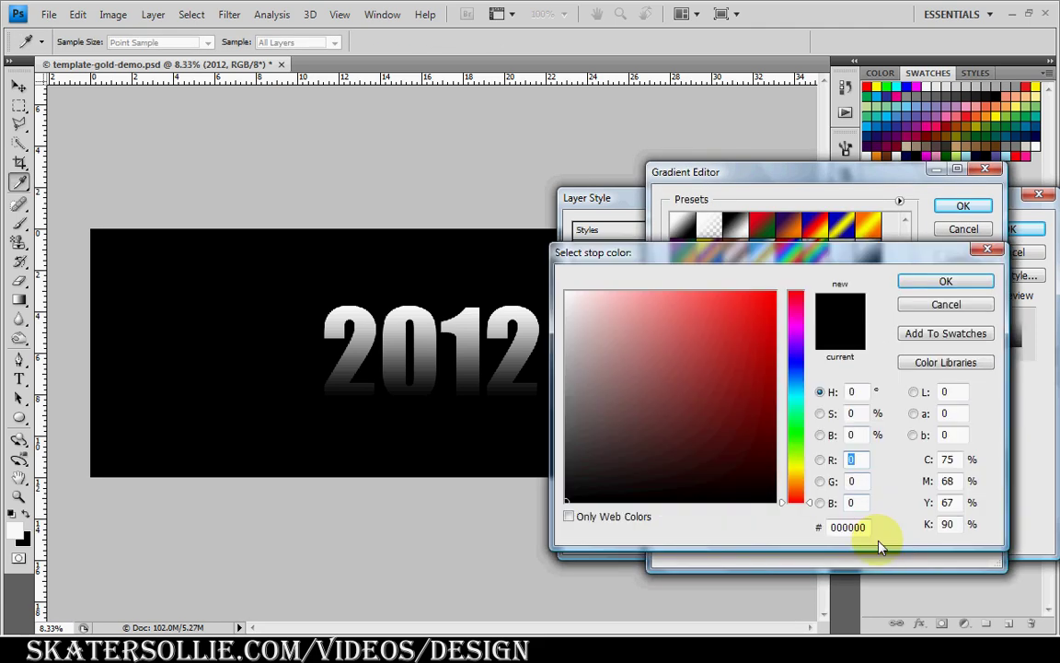
left_click_drag(805, 530, 801, 534)
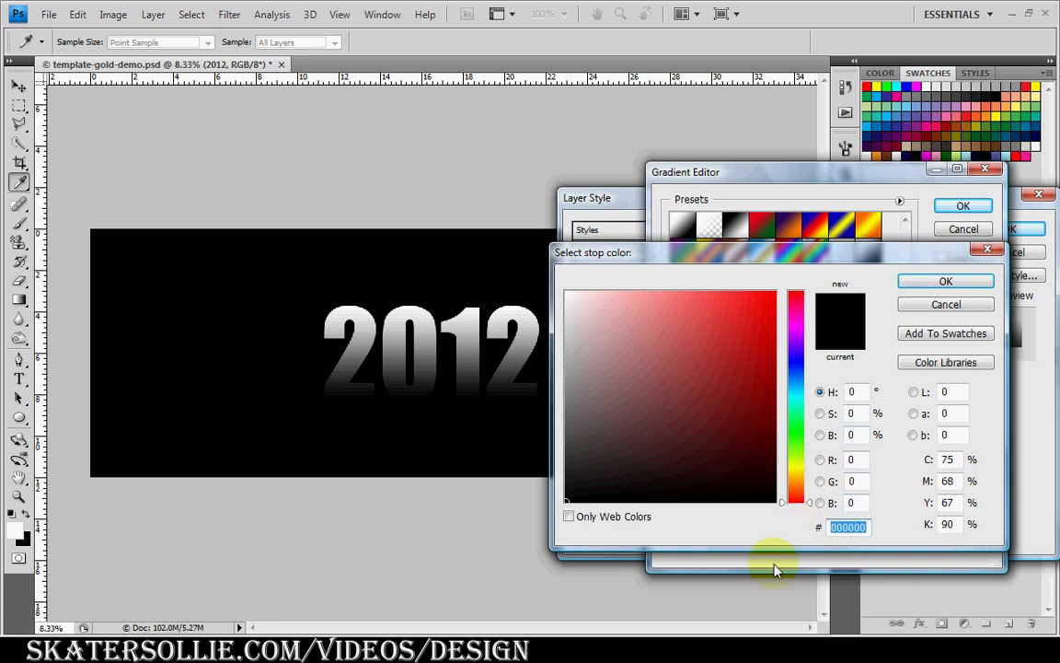
type("EB")
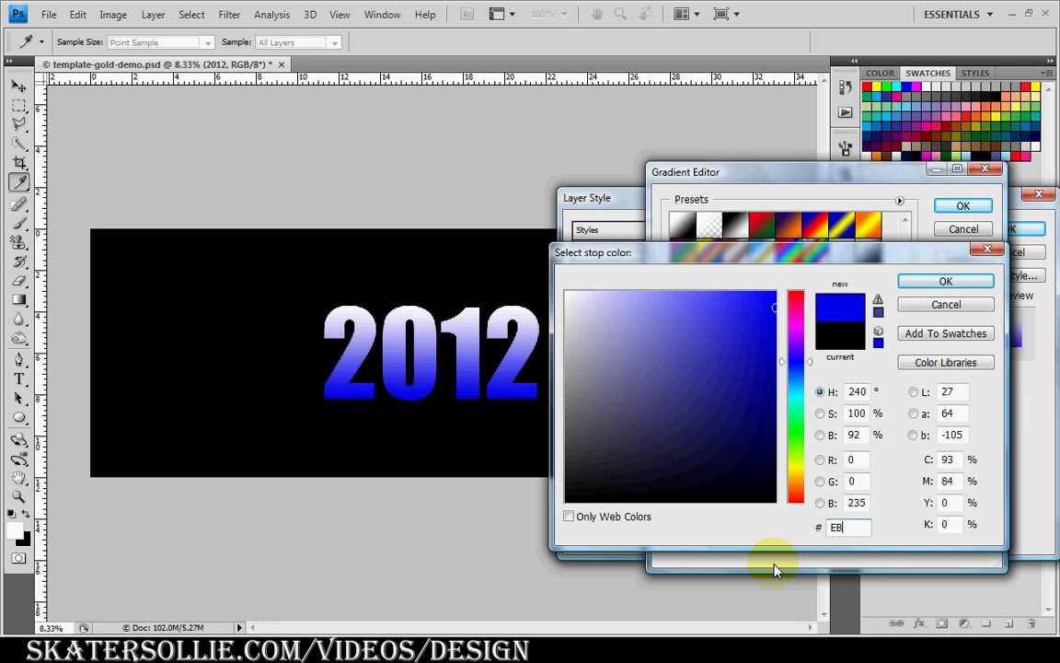
type("DD8")
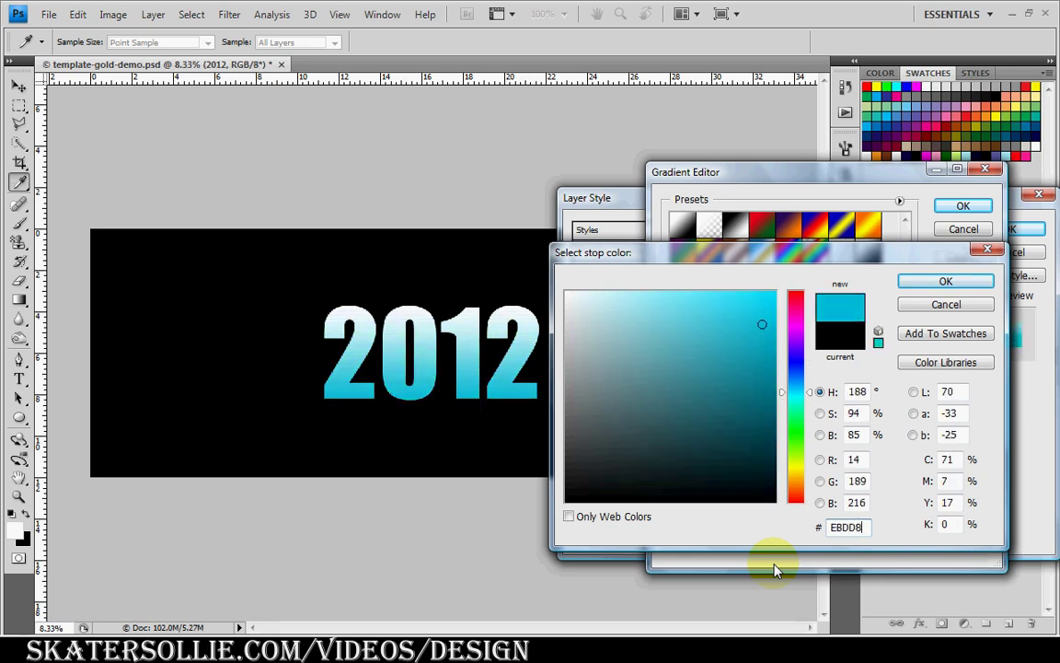
type("C")
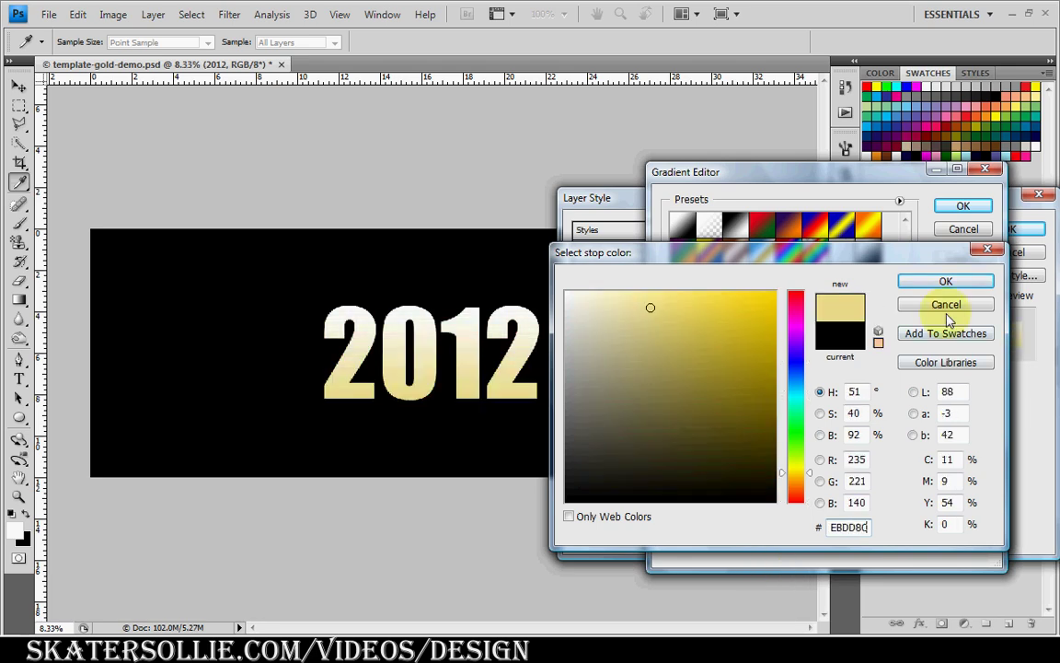
key("Return")
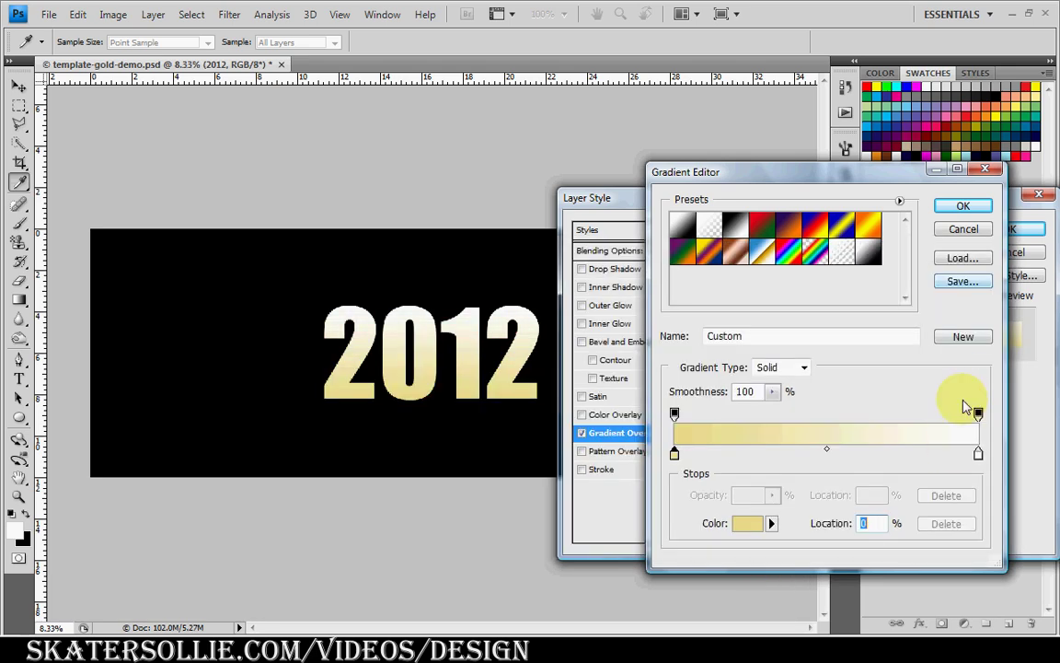
double_click(978, 455)
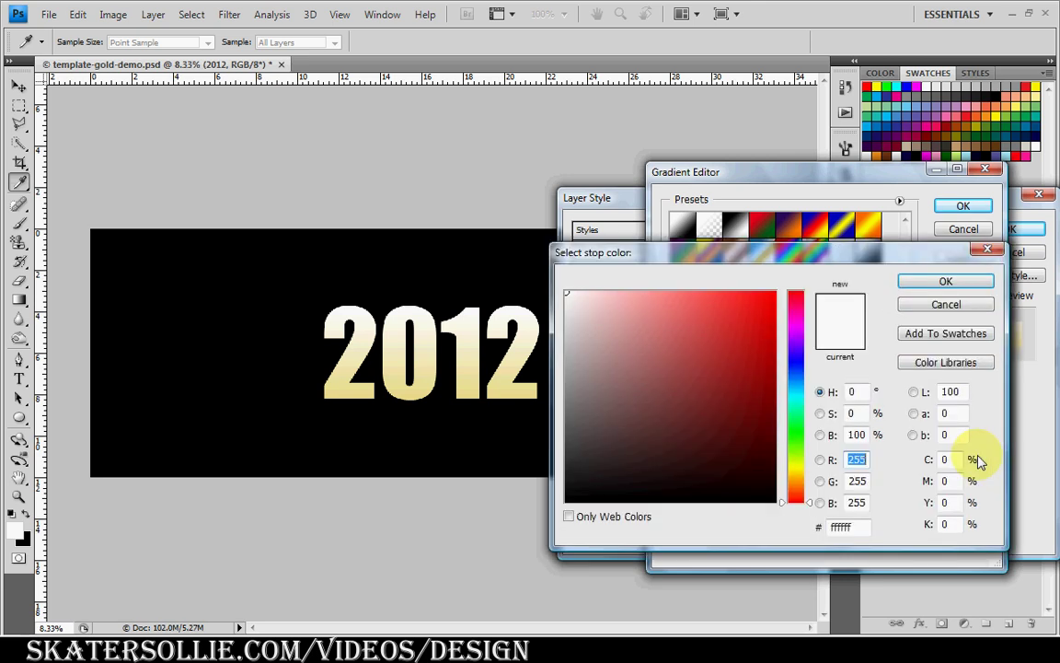
double_click(851, 527)
type("F")
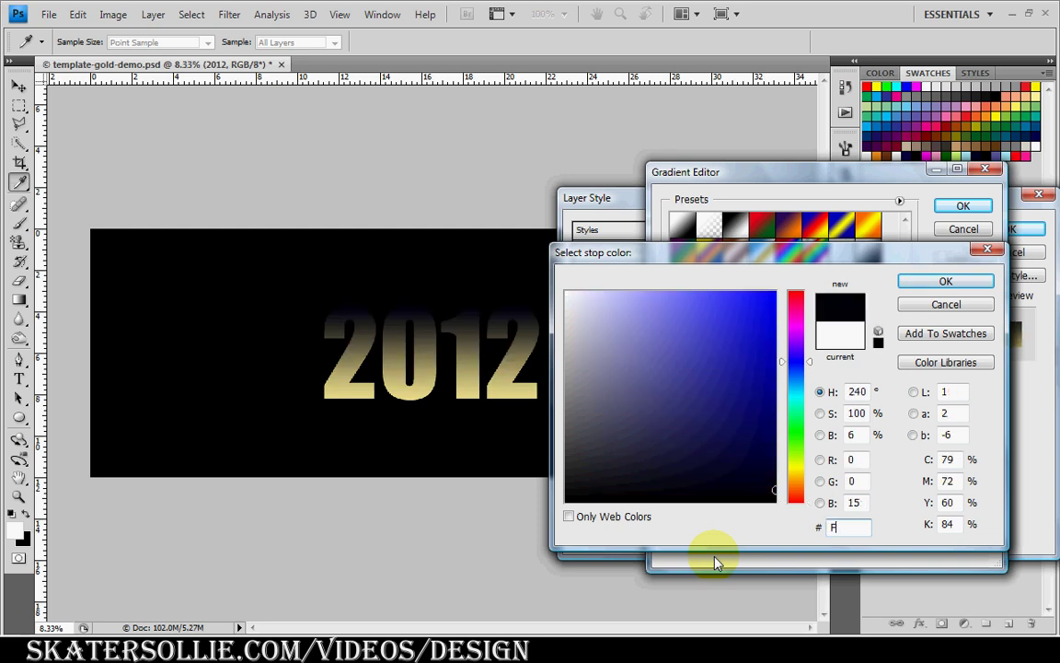
type("0A")
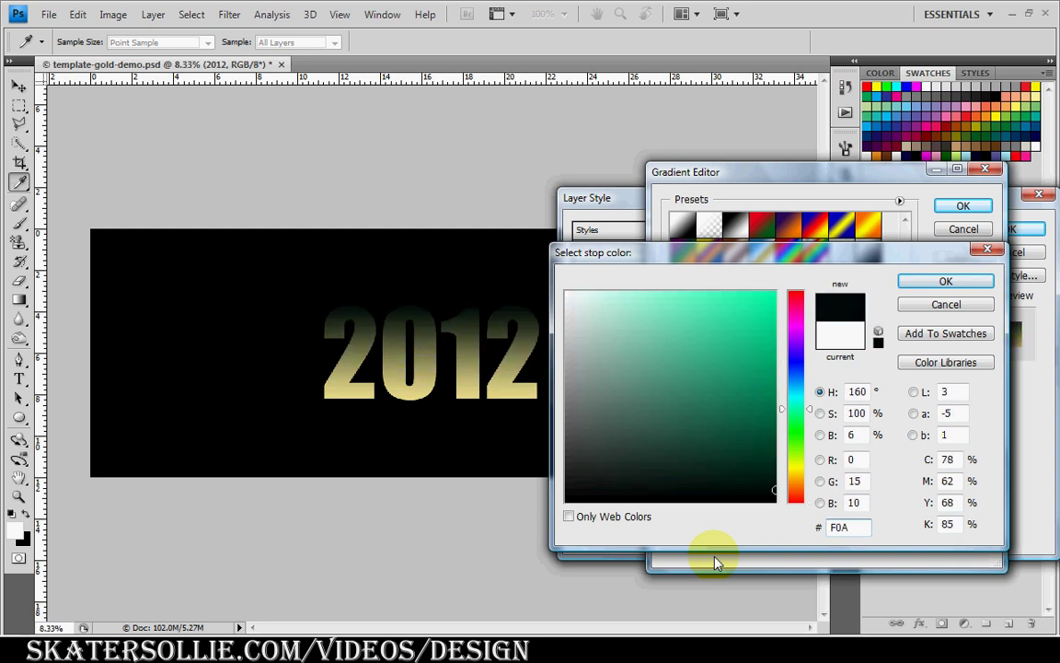
type("3")
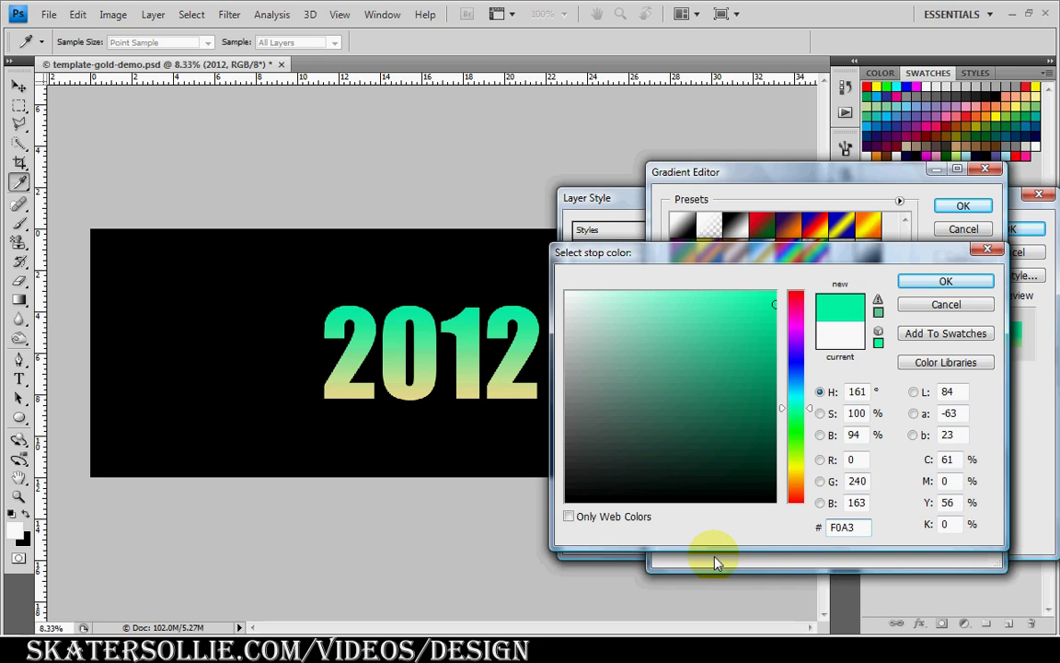
type("0F")
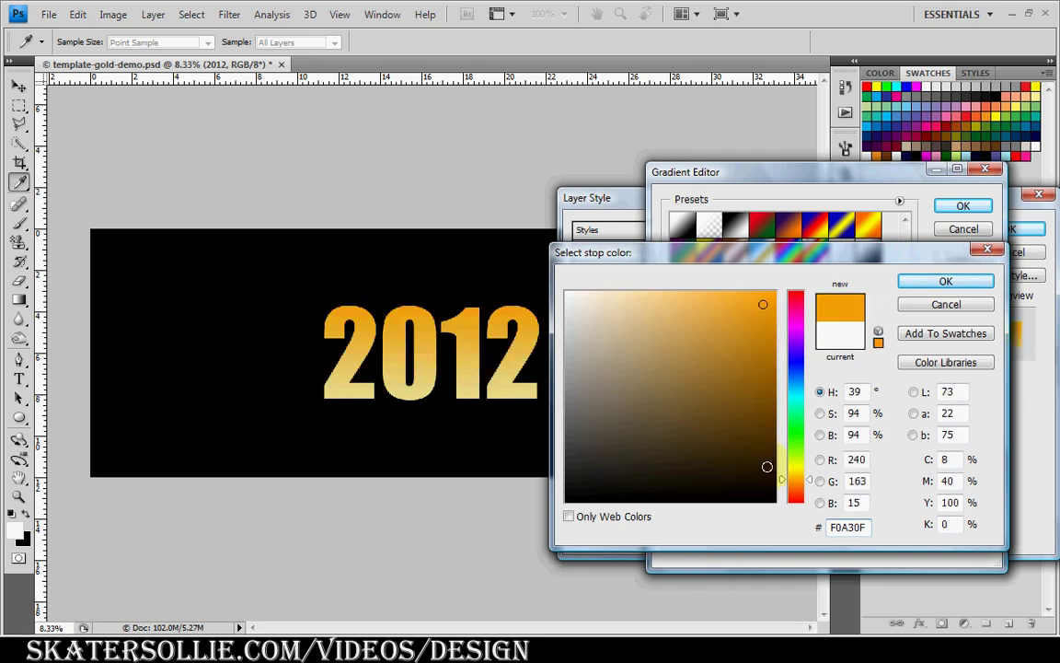
left_click(948, 283)
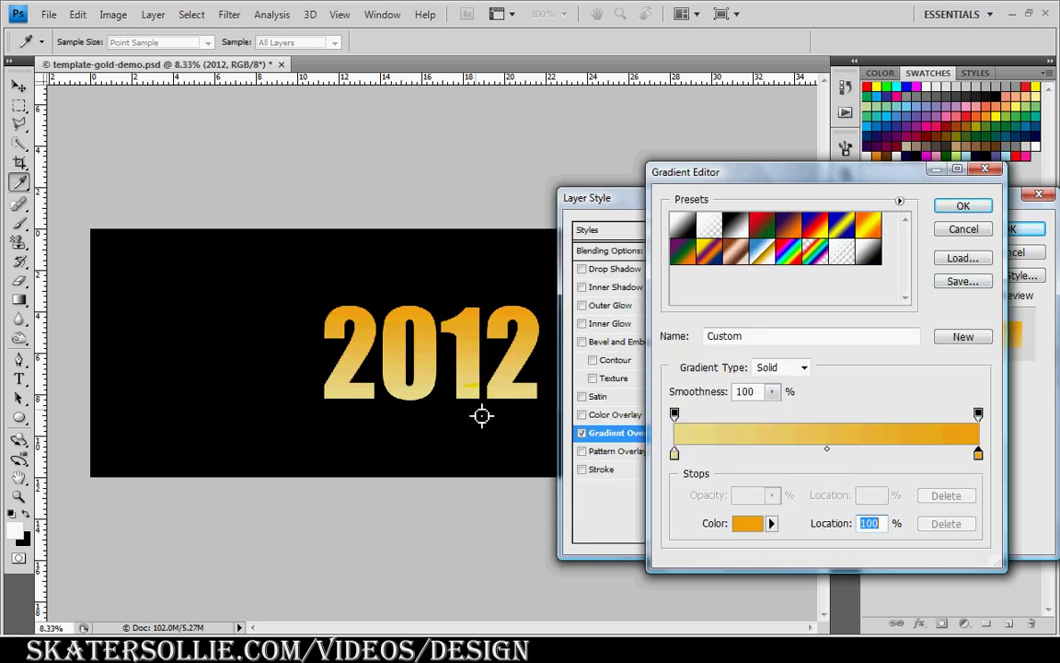
left_click(966, 206)
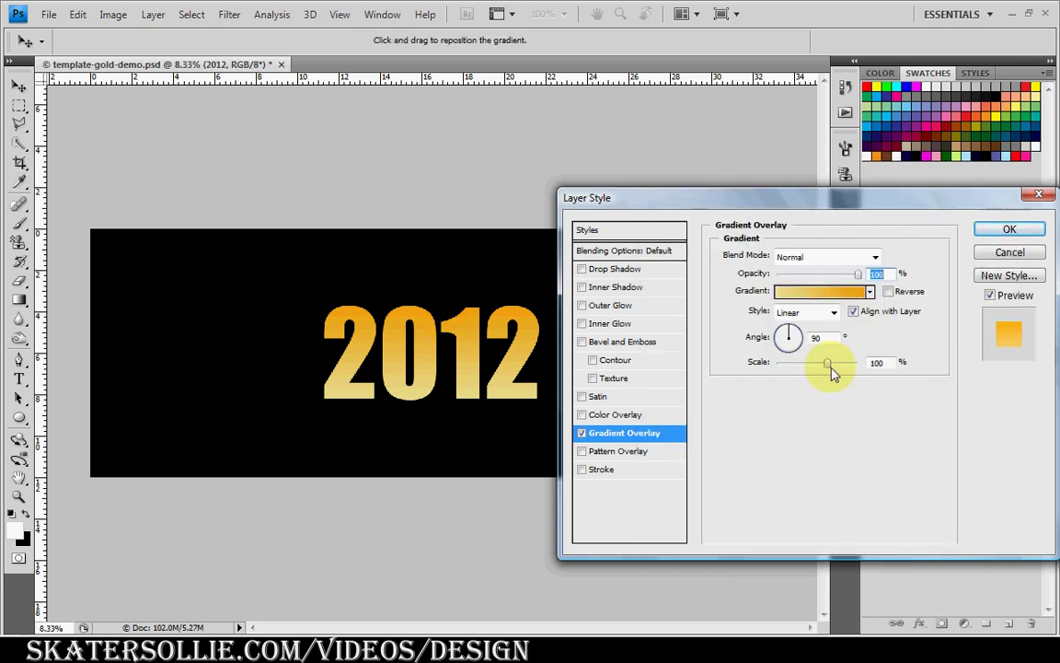
- Switch the gradient overlay style to Reflected and zoom in on the text
left_click(818, 313)
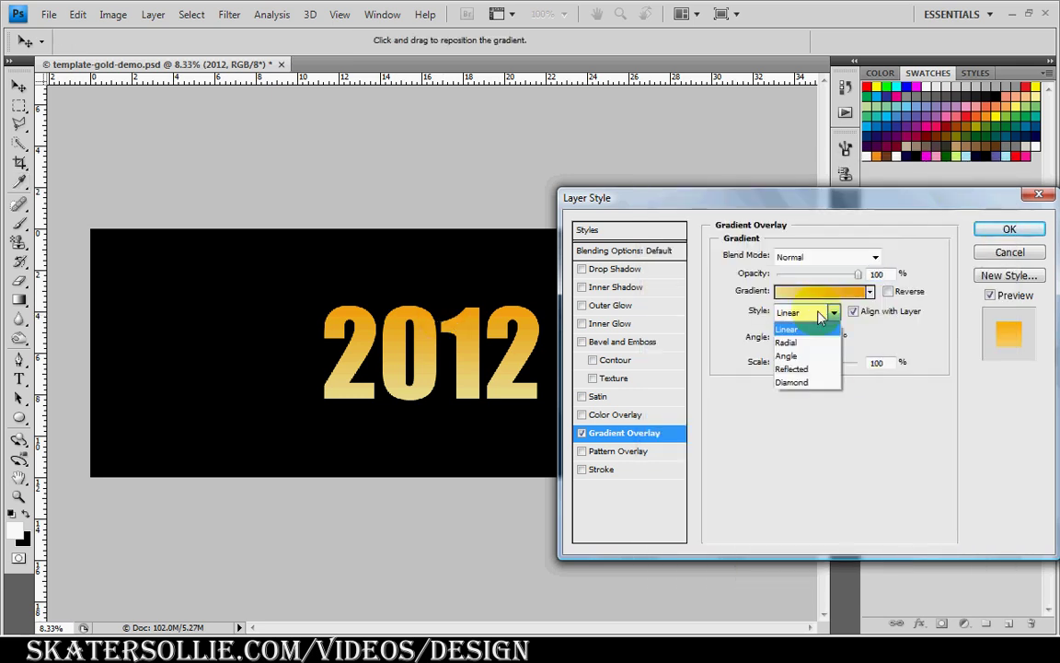
left_click(806, 369)
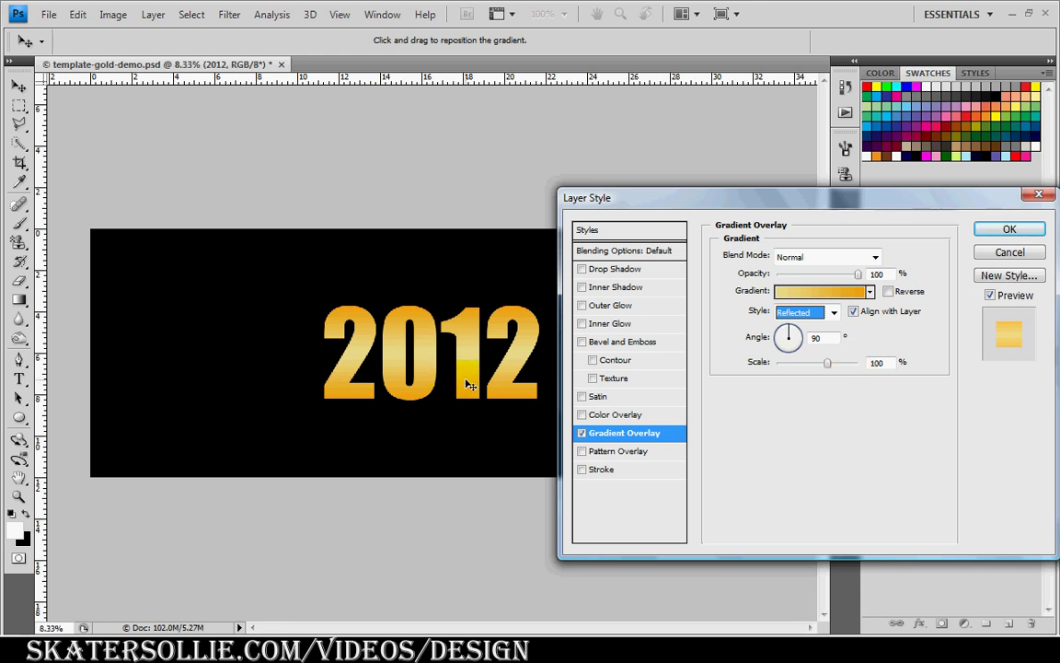
key("ctrl+plus")
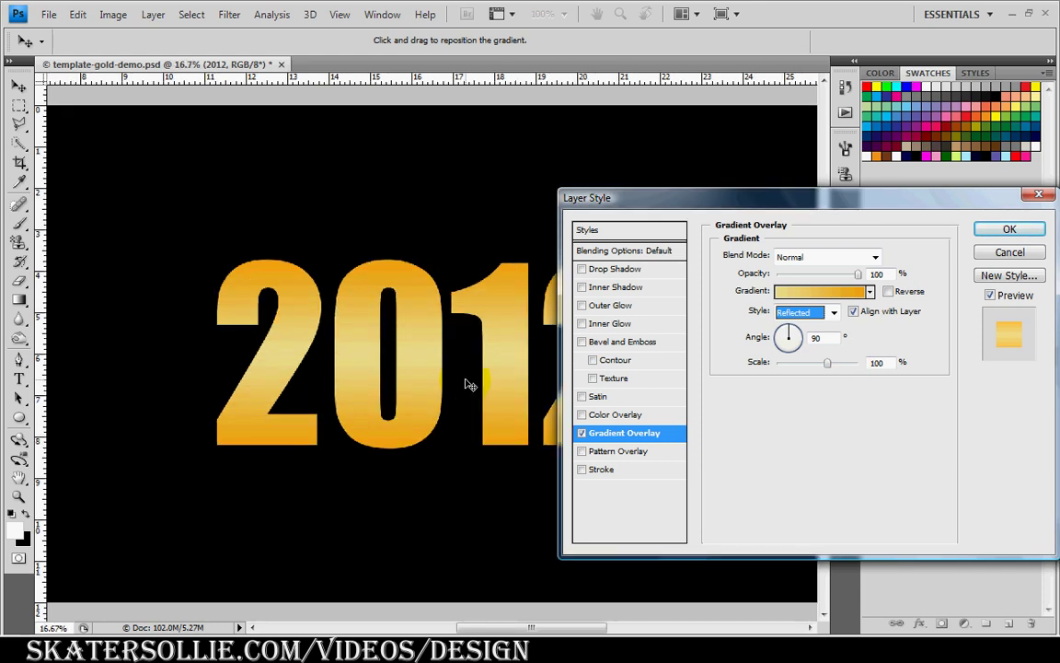
left_click(518, 628)
left_click_drag(517, 628, 544, 628)
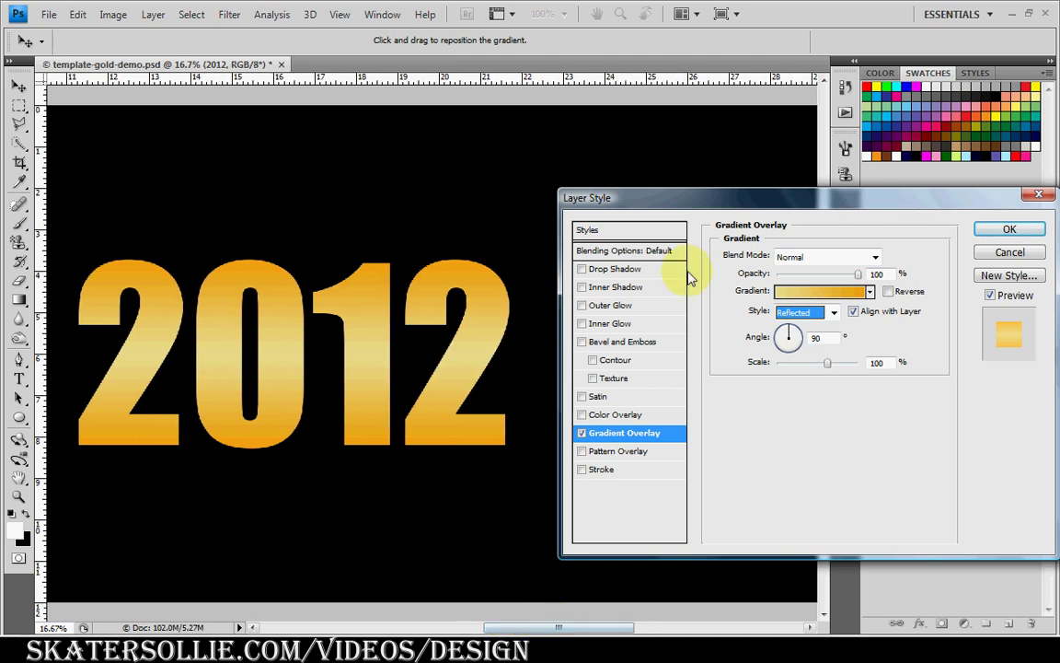
- Add Bevel and Emboss with depth 256%, size 46 px and a 140° light angle
left_click(619, 342)
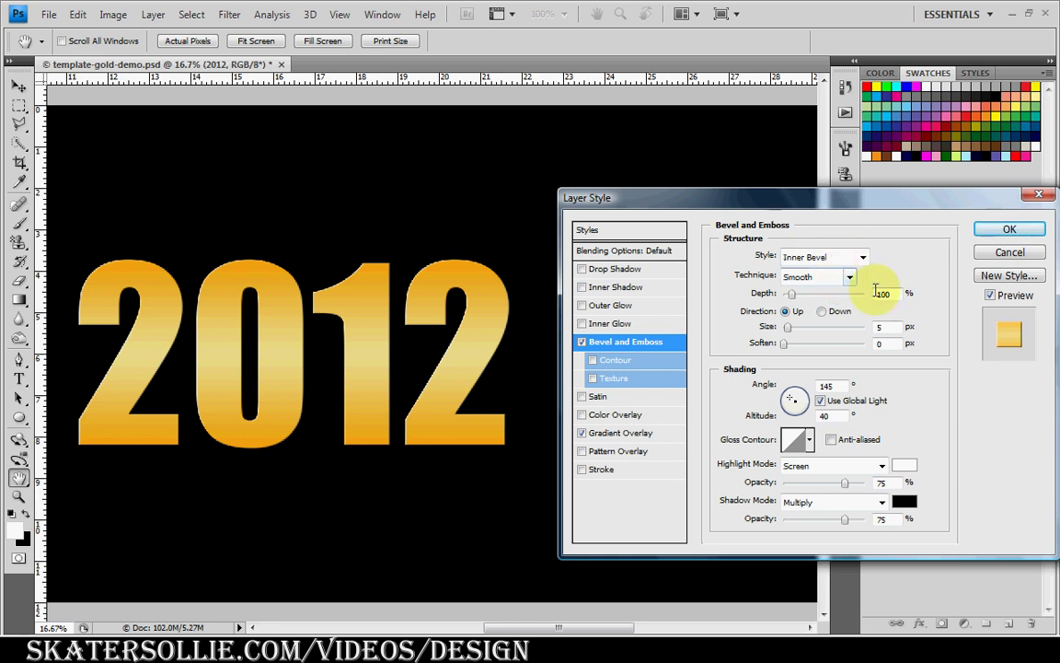
double_click(879, 293)
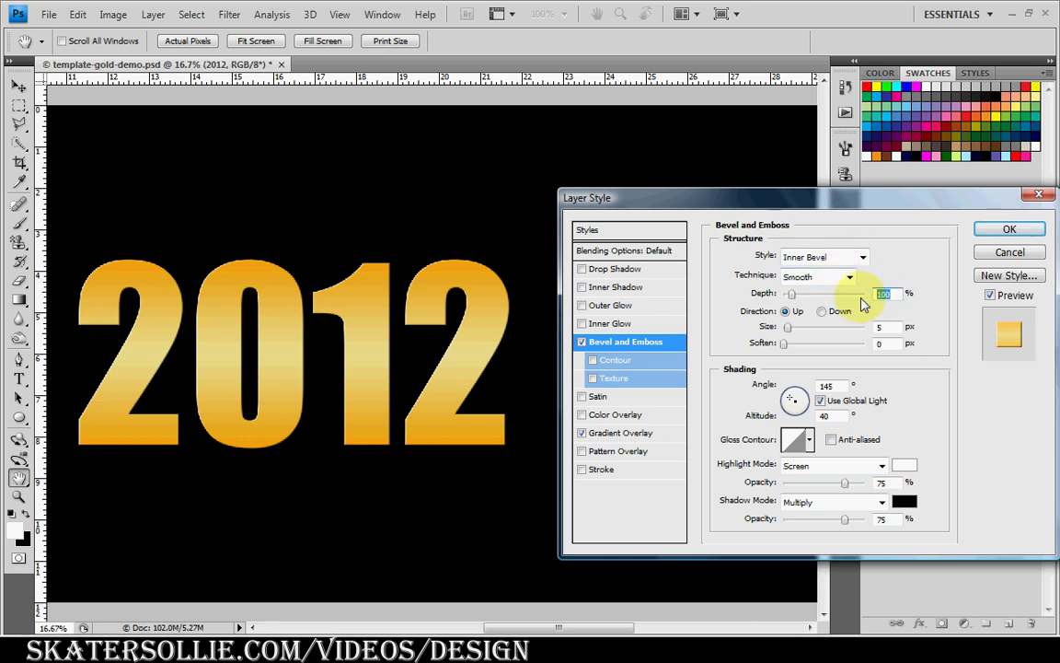
type("256")
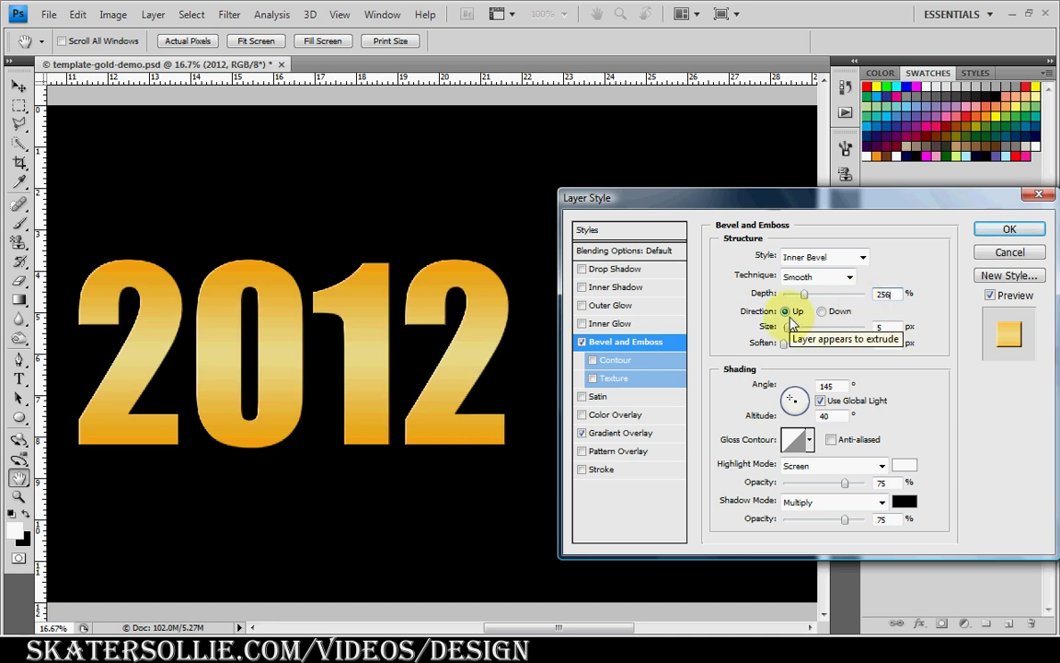
left_click(886, 328)
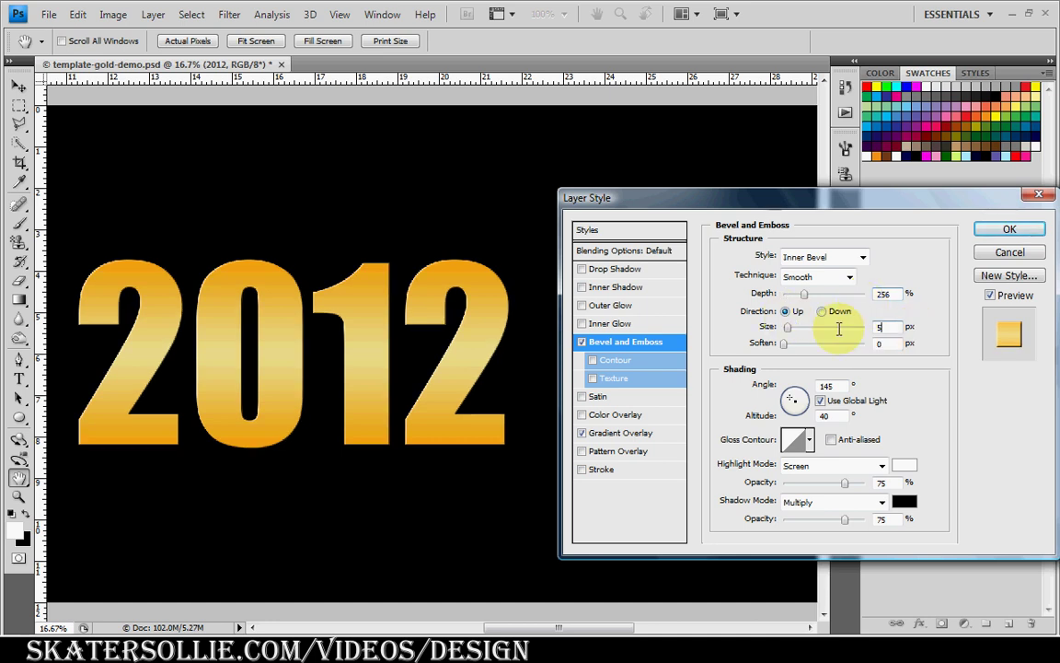
key("BackSpace")
type("46")
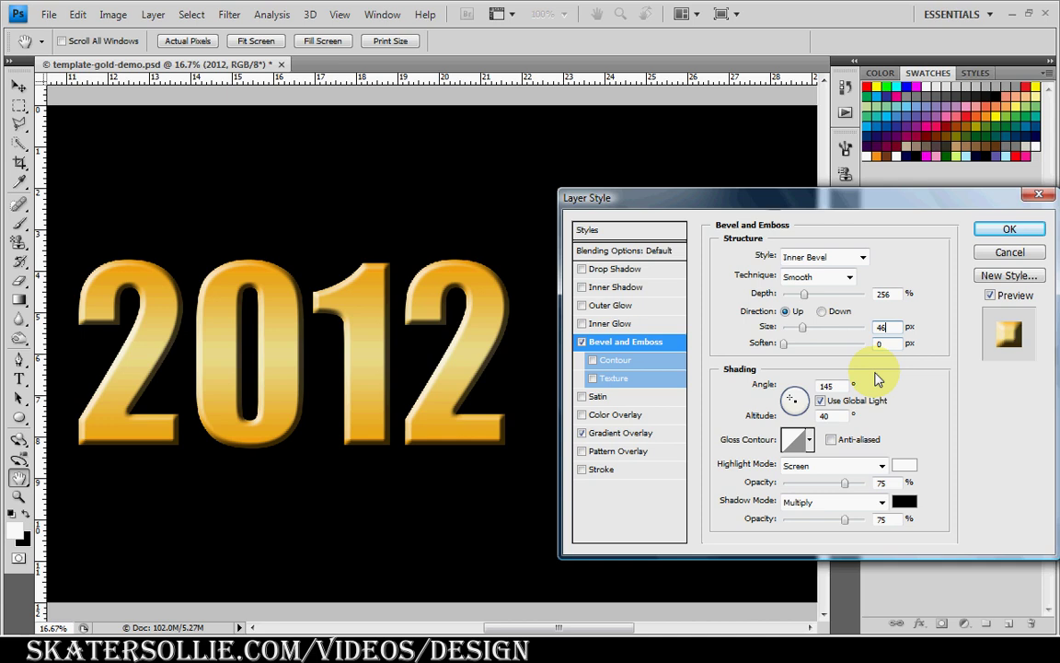
left_click(777, 385)
left_click(790, 394)
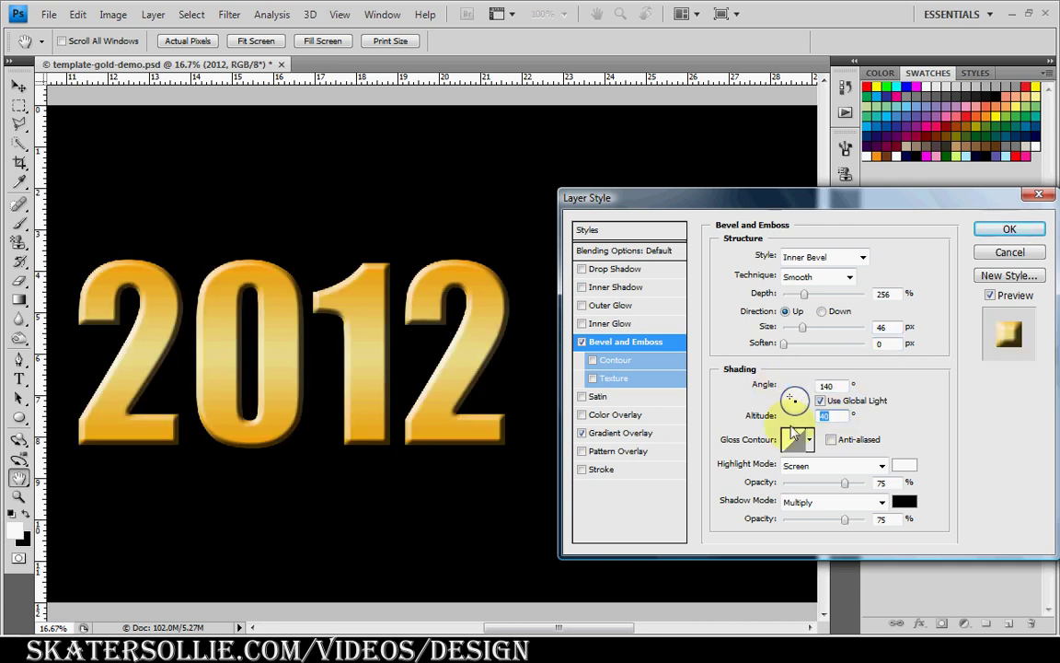
double_click(826, 418)
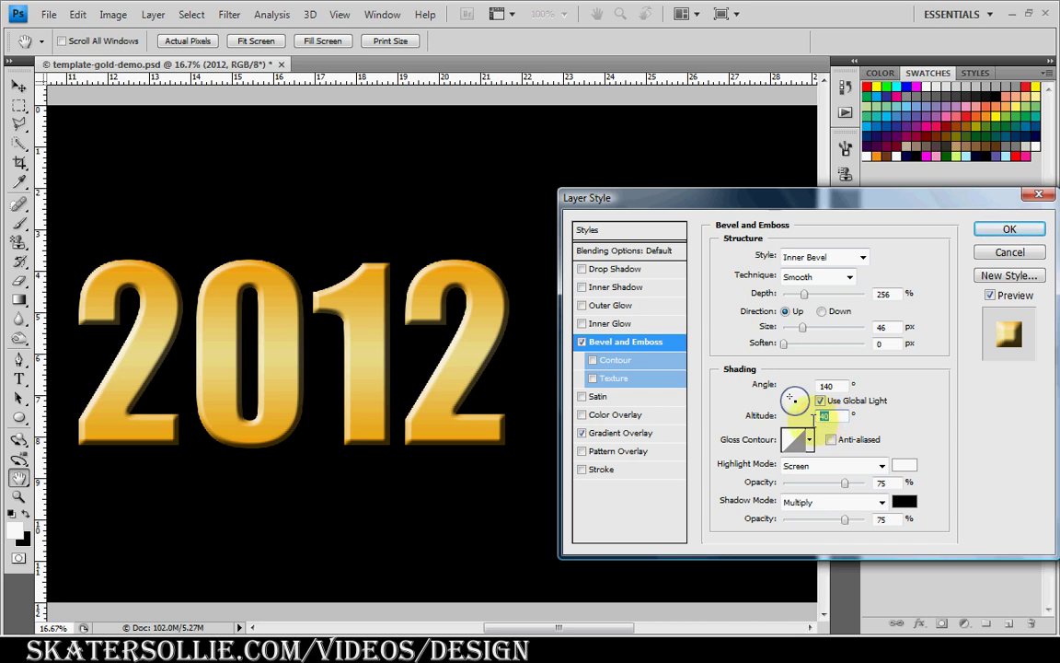
- Use an anti-aliased Ring - Double gloss contour and a 60% Linear Burn shadow
left_click(809, 441)
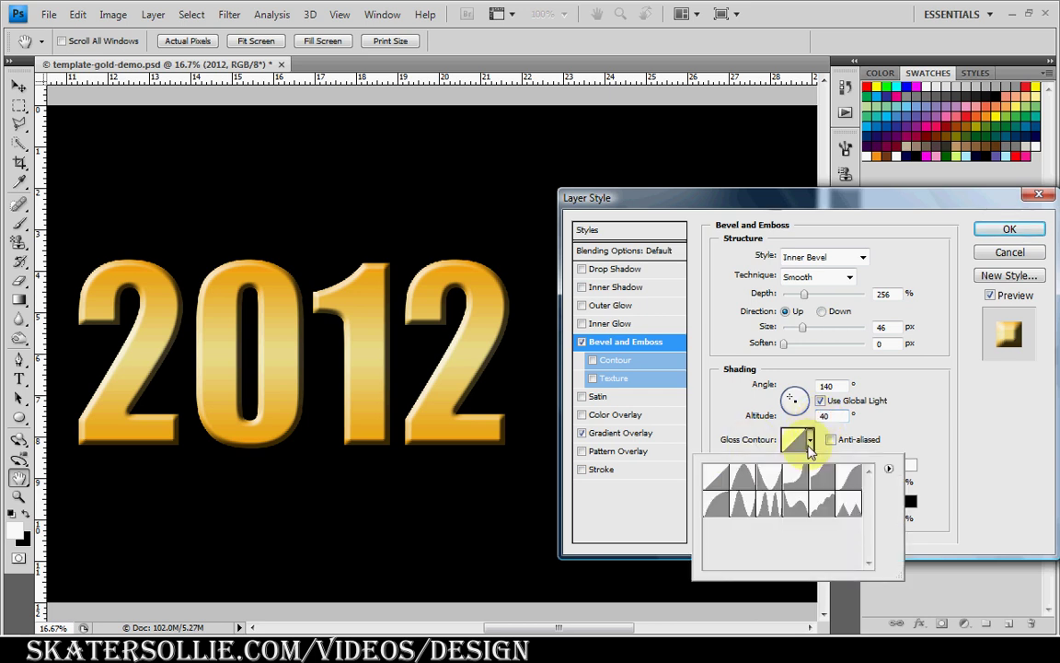
left_click(768, 509)
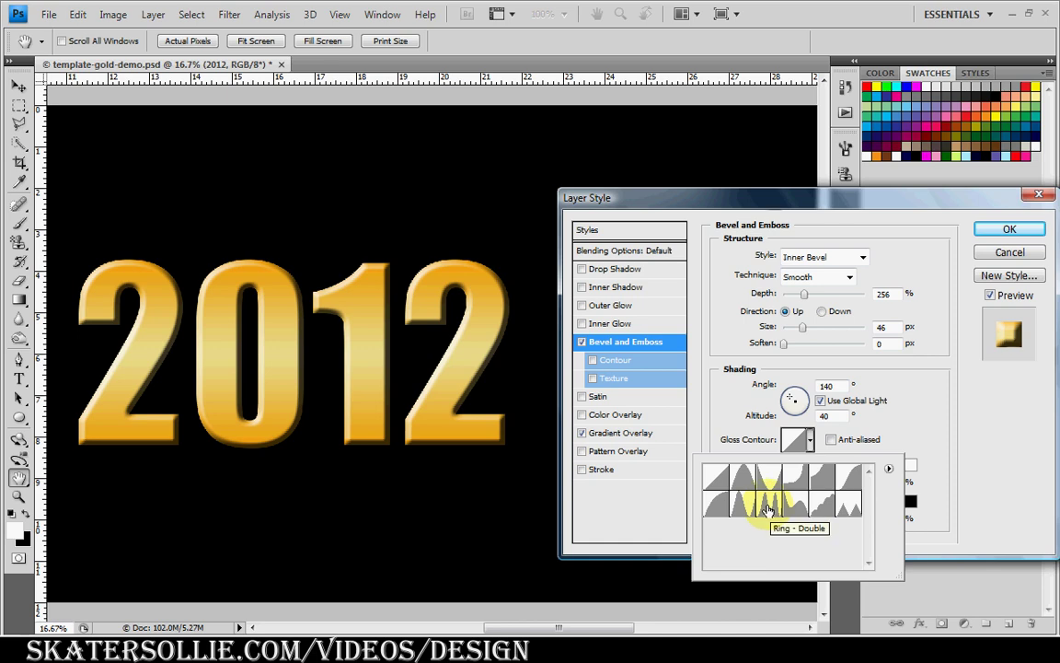
left_click(832, 441)
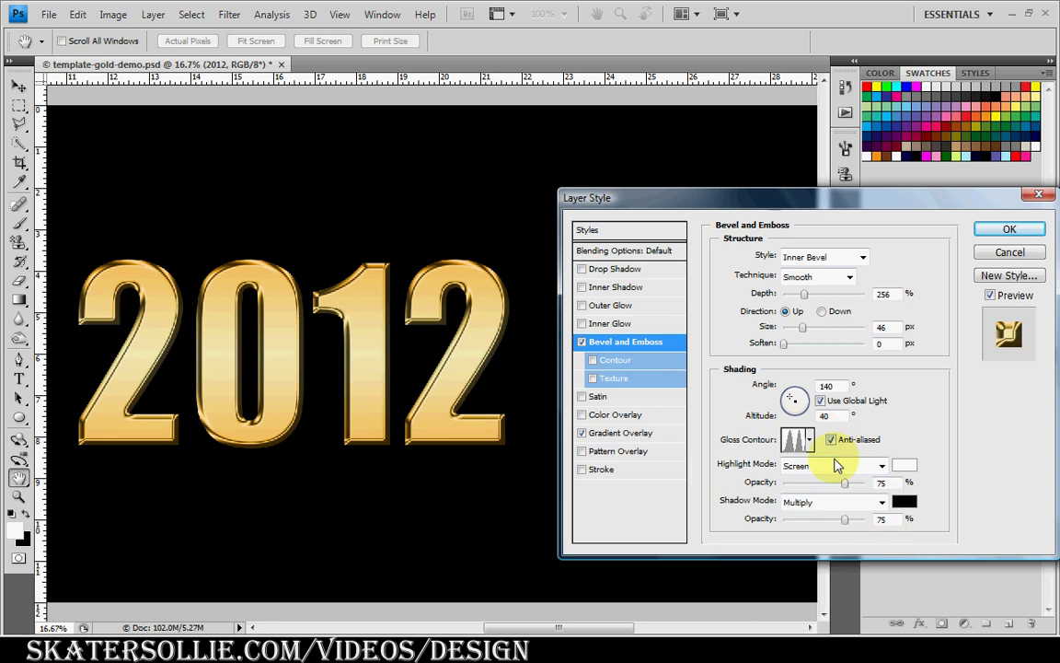
left_click(859, 502)
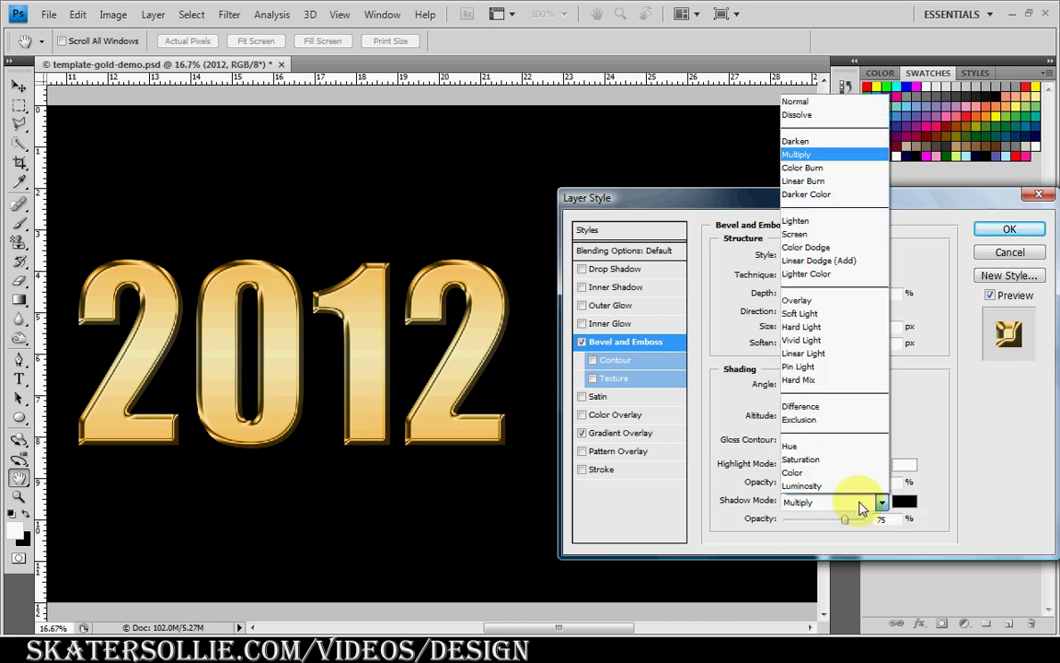
left_click(833, 180)
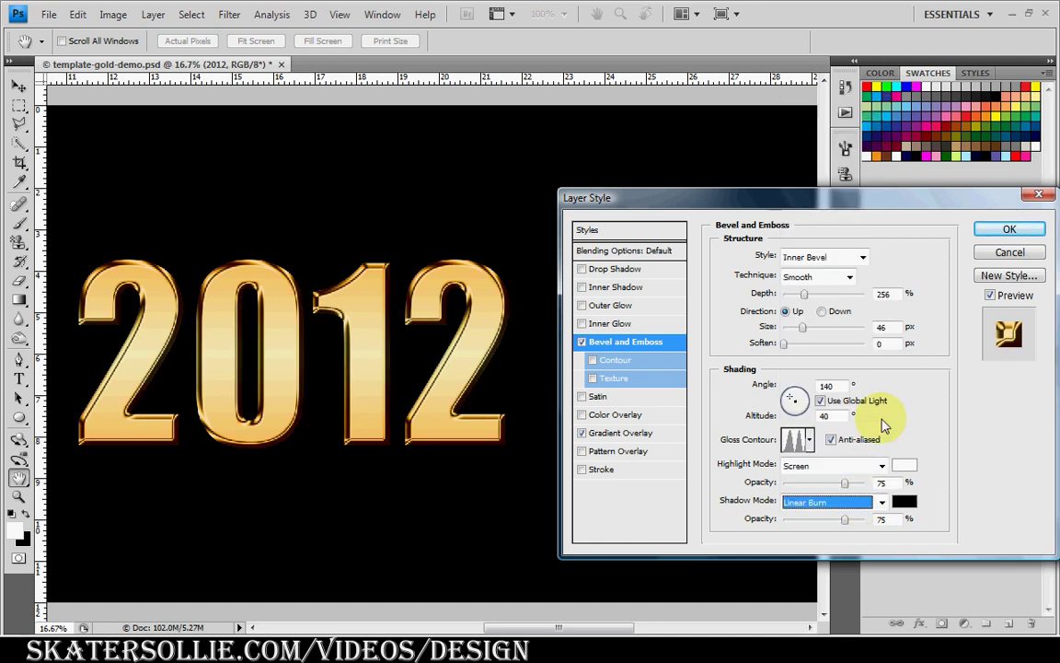
key("Tab")
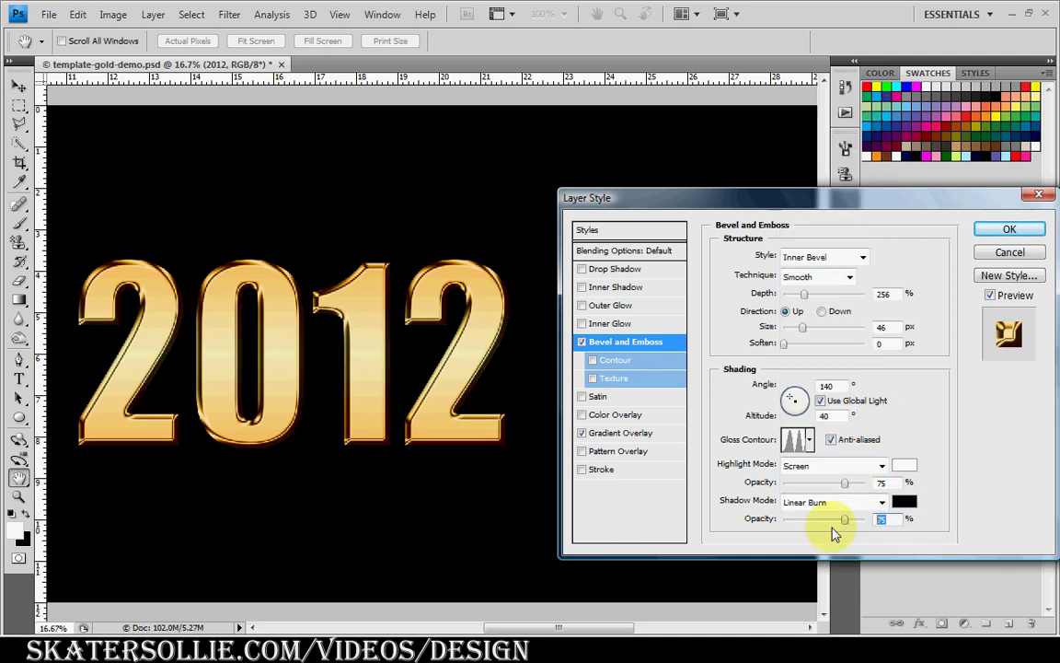
type("60")
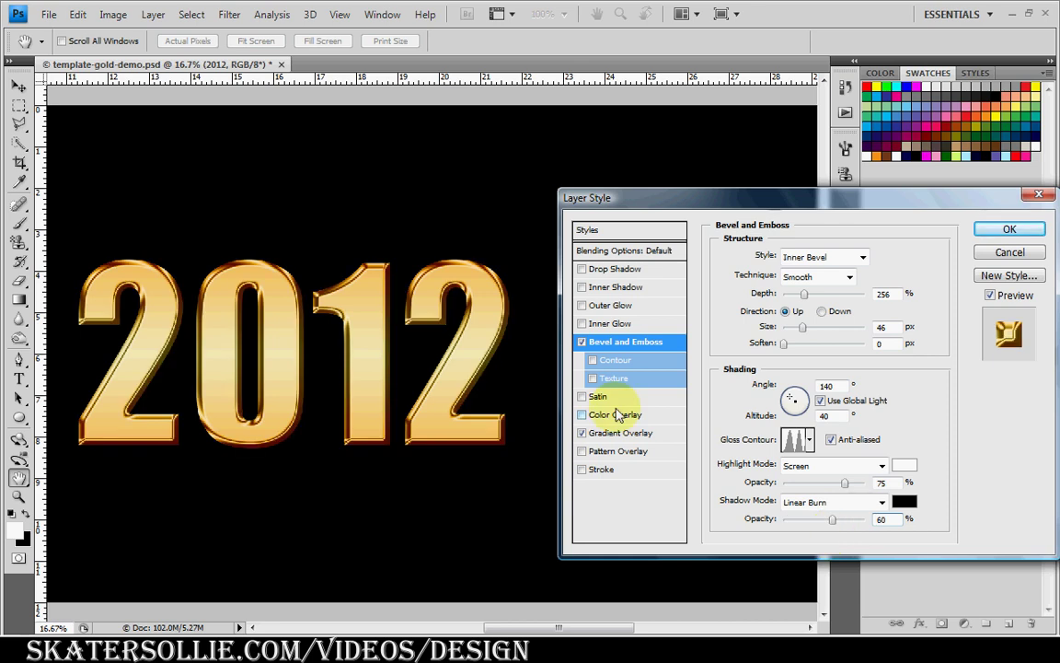
left_click(615, 347)
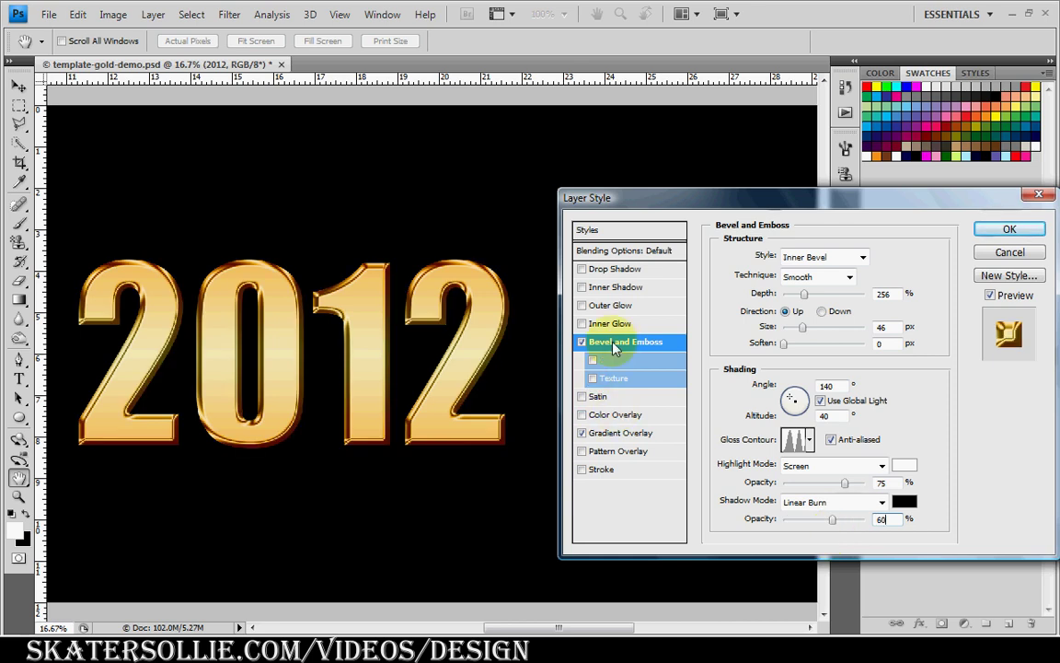
- Enable a 50% Linear Dodge (Add) outer glow in gold FDCA66
left_click(611, 309)
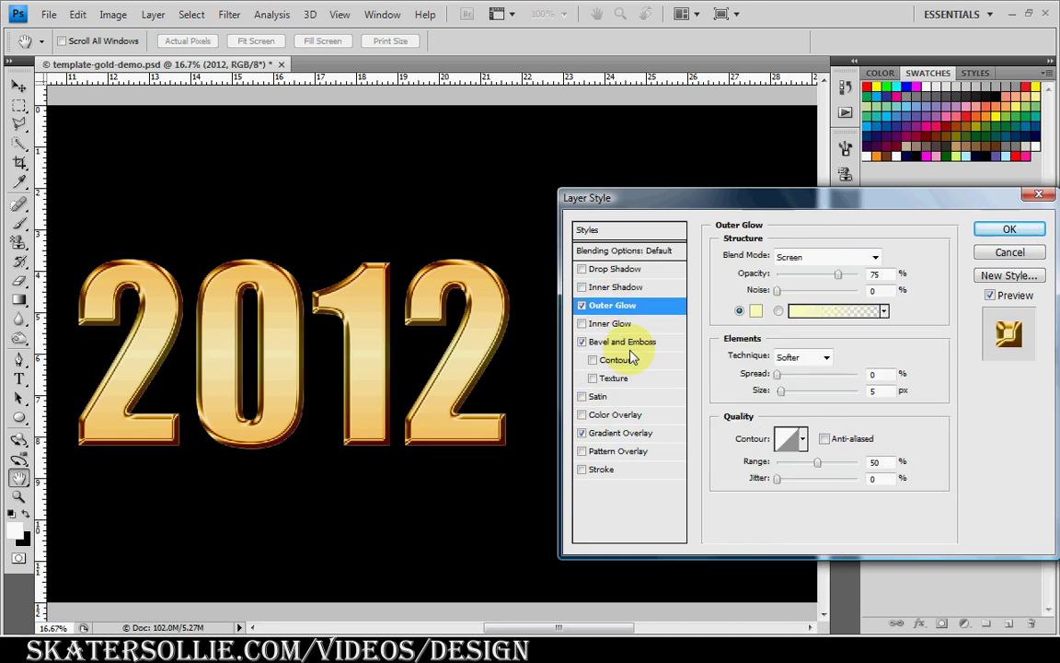
left_click(861, 262)
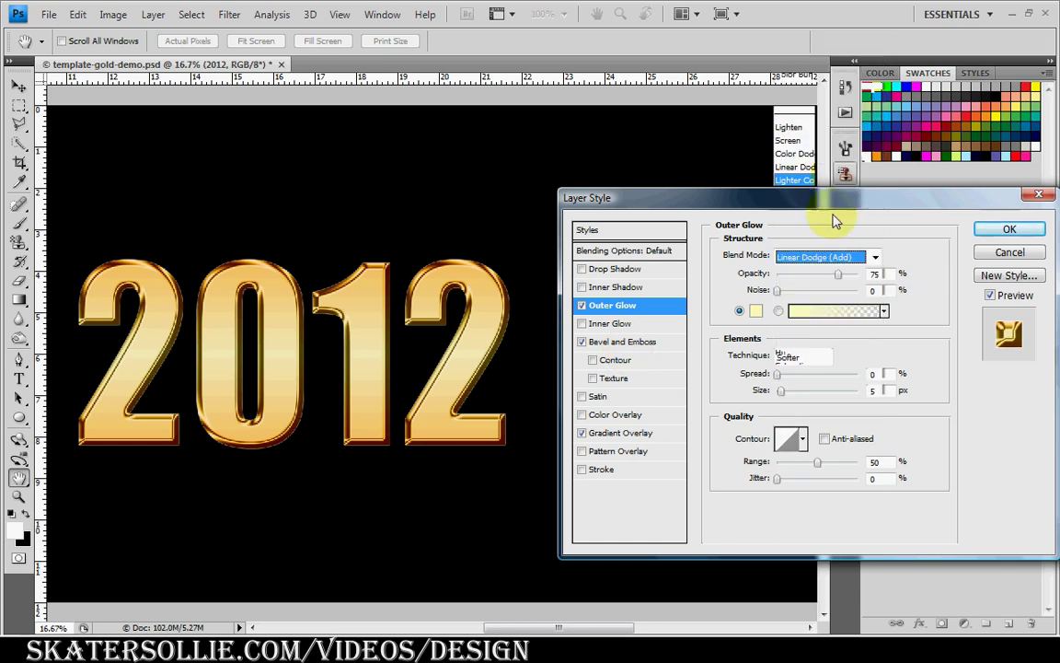
left_click(935, 167)
key("Tab")
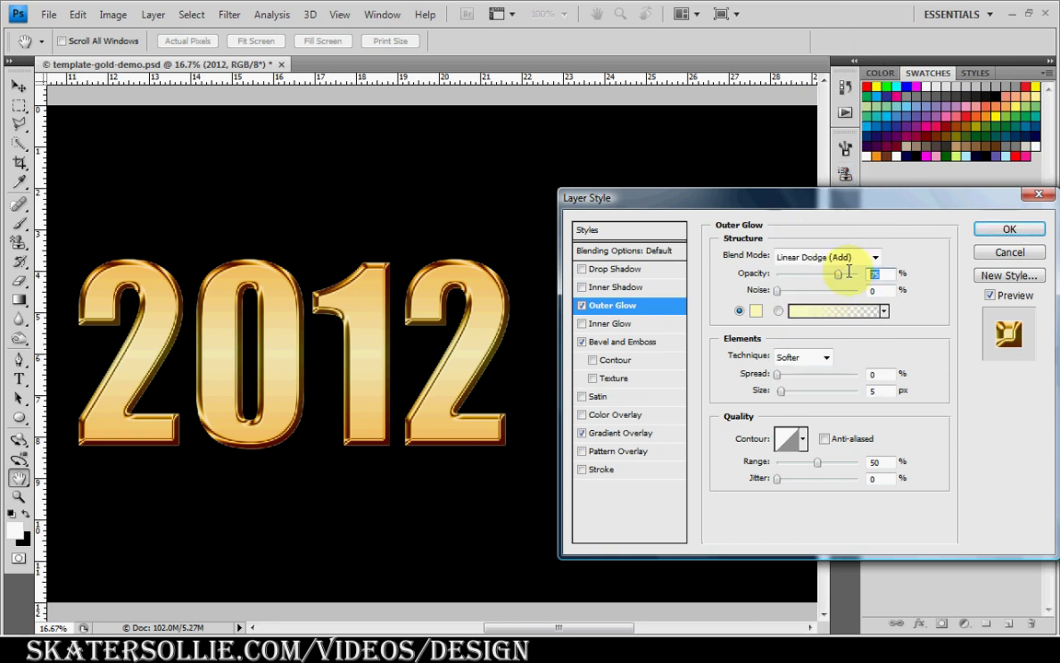
type("50")
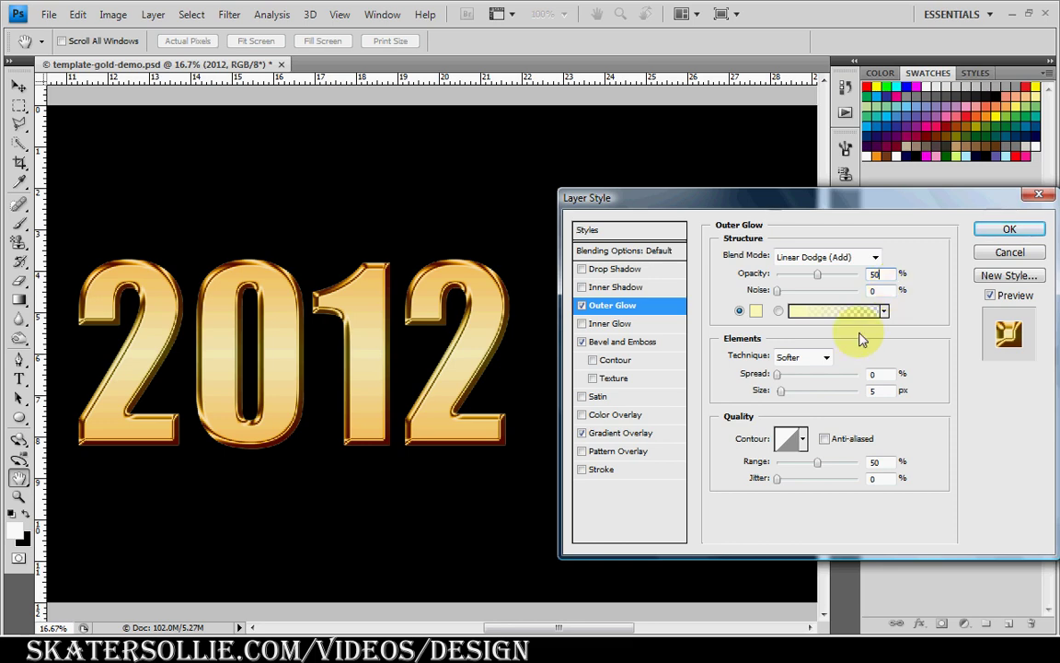
left_click(753, 315)
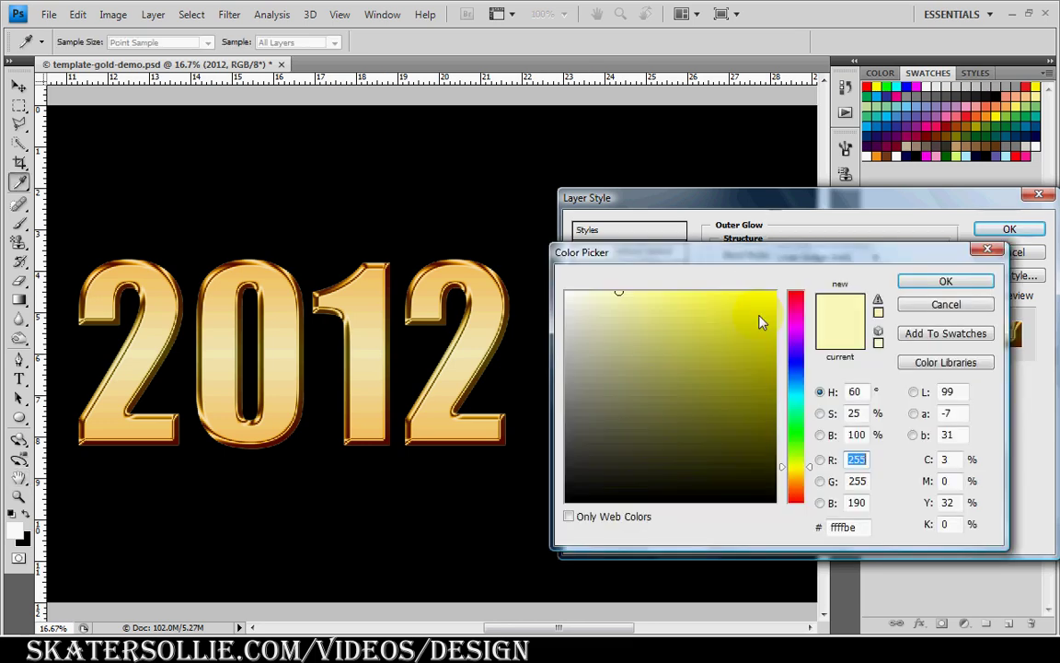
double_click(865, 526)
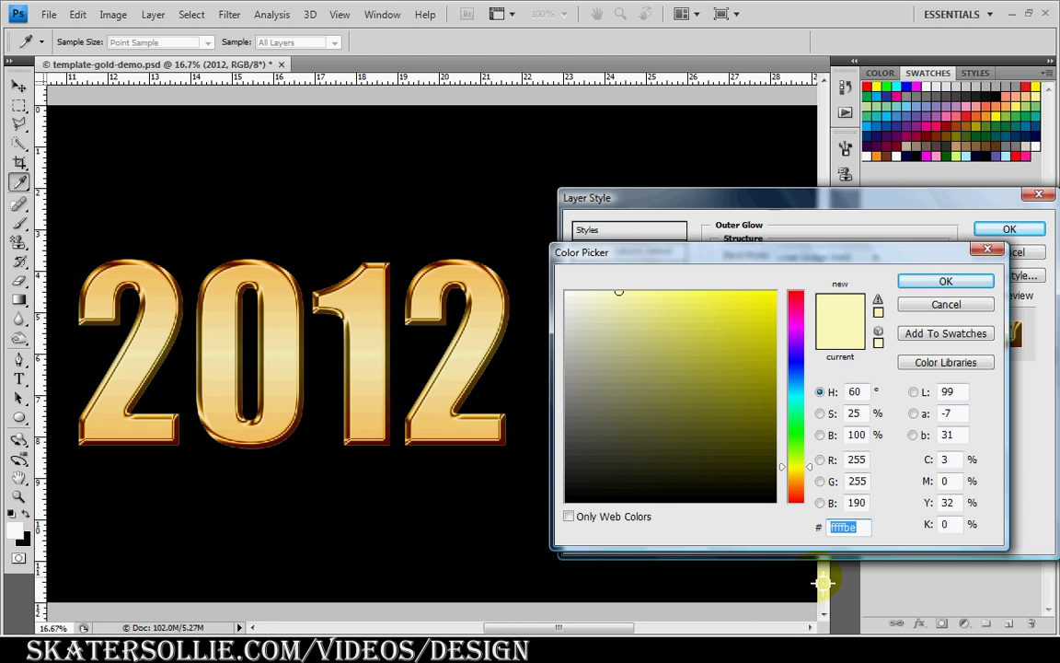
type("FDC")
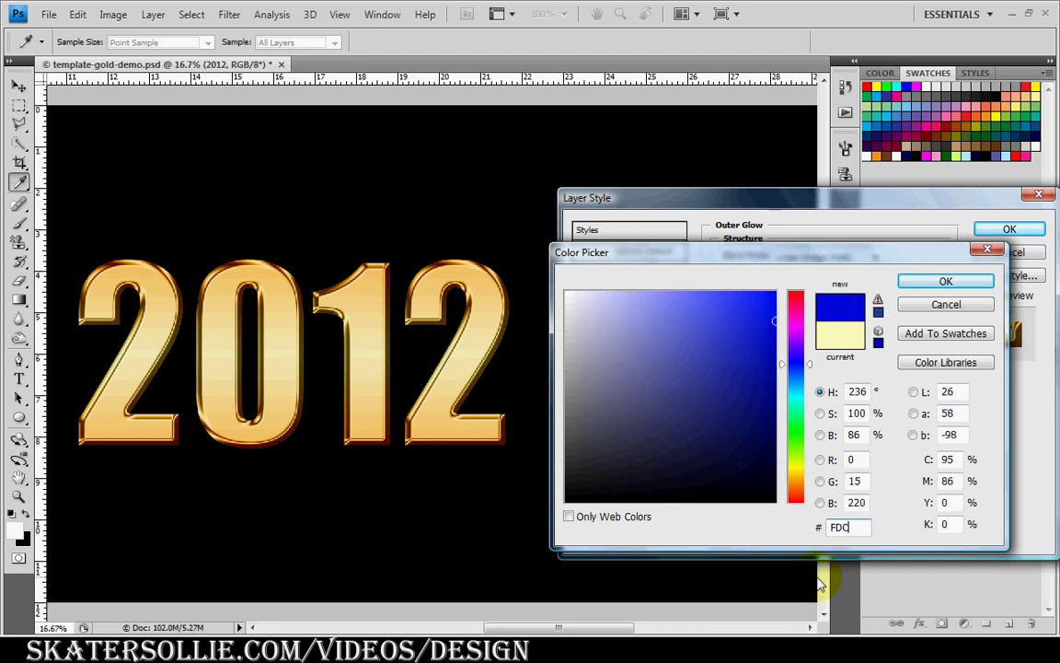
type("A66")
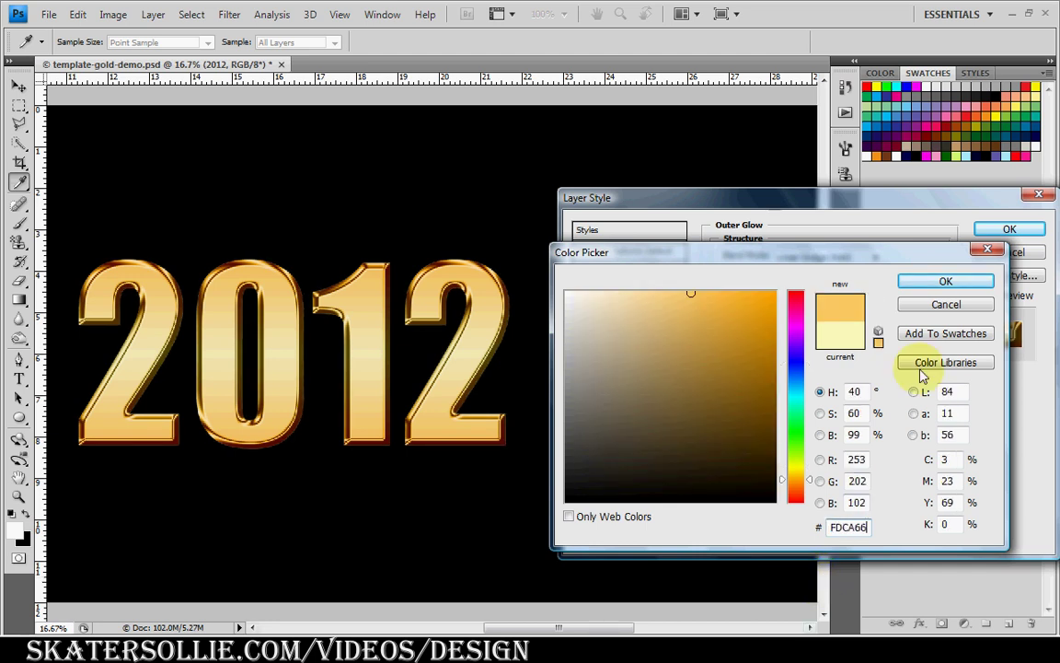
key("Return")
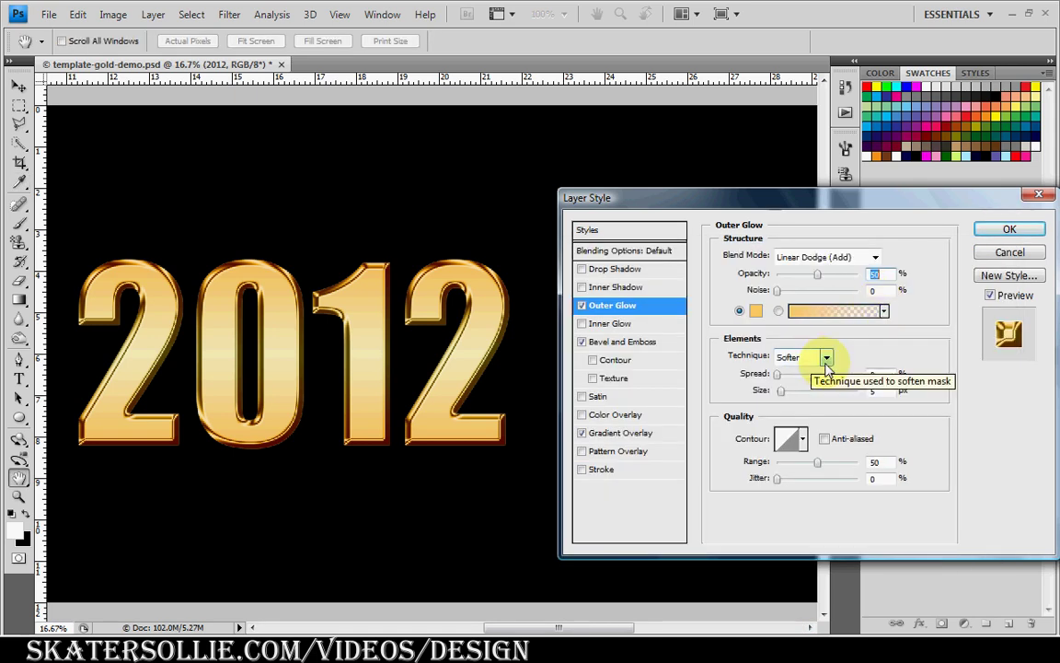
- Set the outer glow to 2% spread, 10 px size, anti-aliased Half Round contour, 100% range
double_click(889, 373)
type("2")
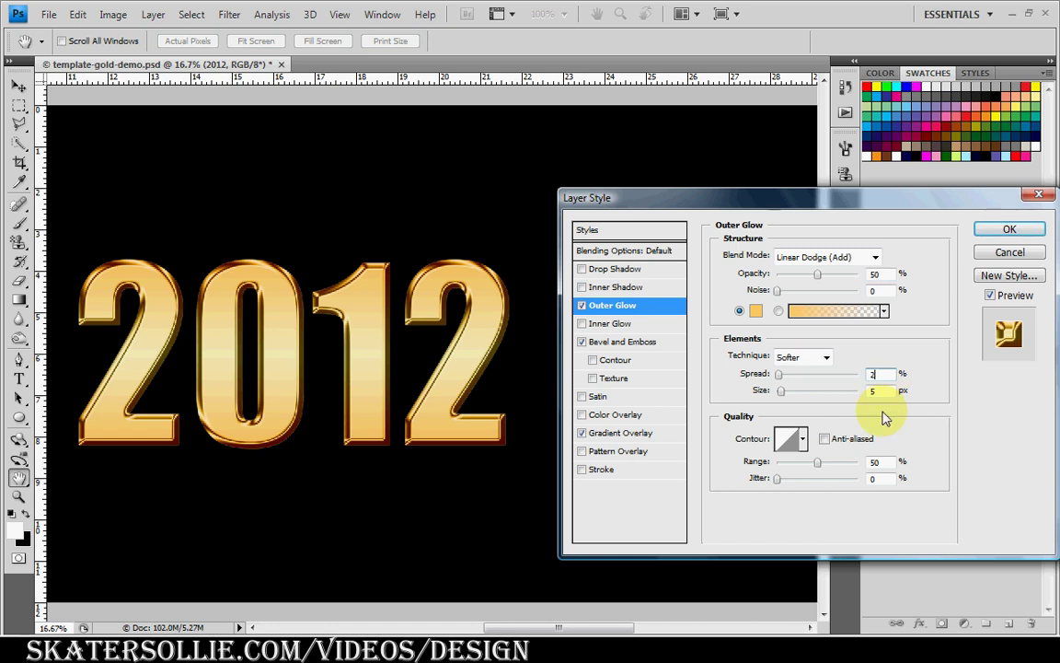
key("Tab")
type("10")
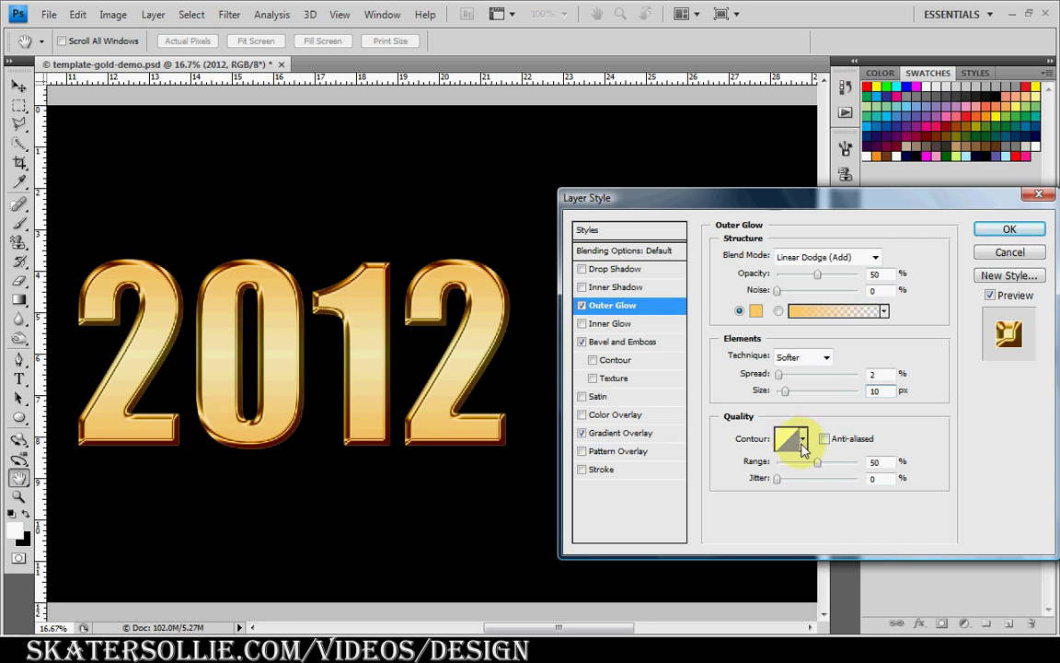
left_click(802, 441)
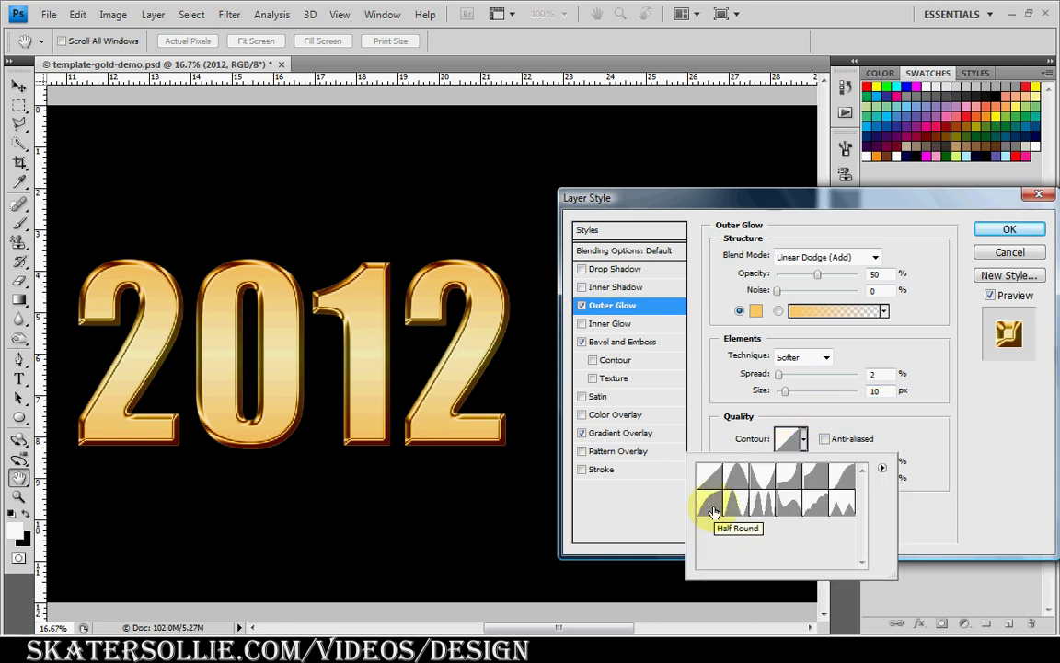
left_click(714, 512)
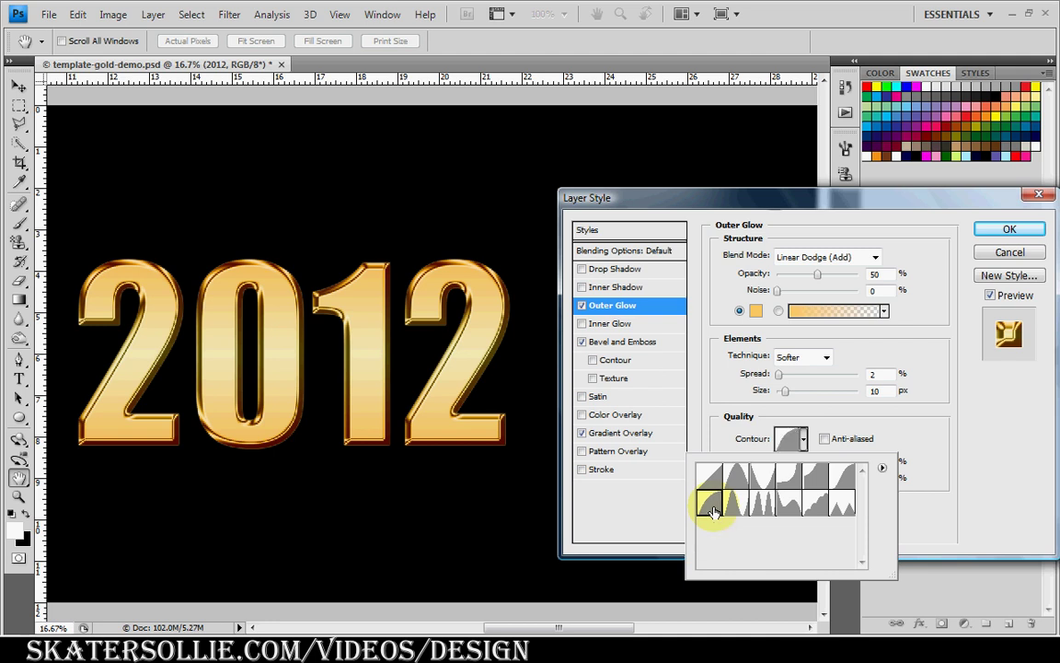
left_click(824, 440)
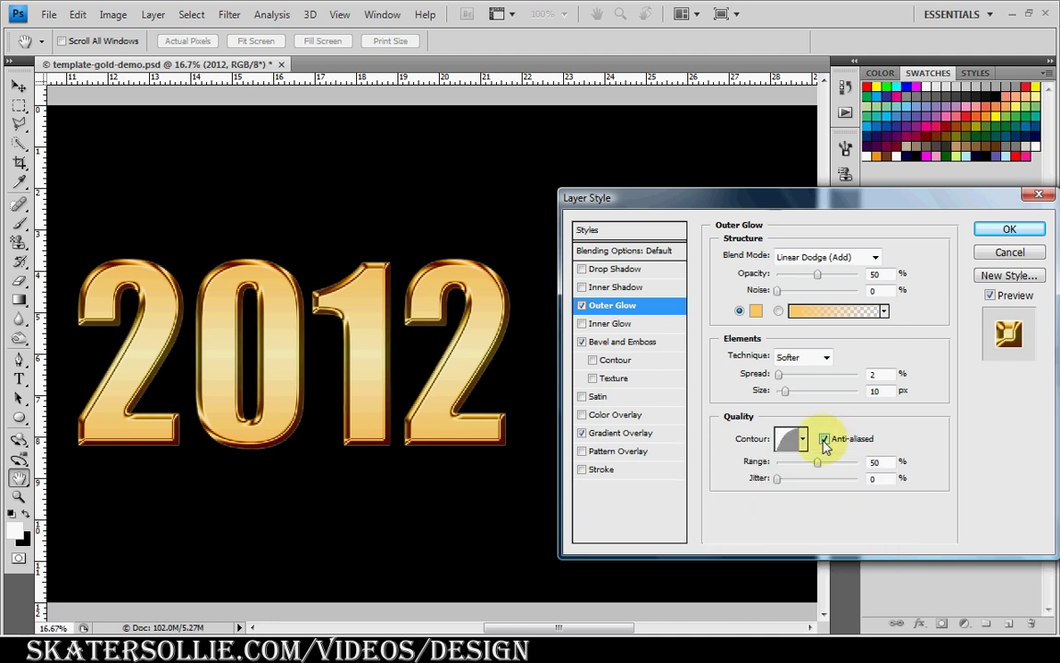
left_click_drag(817, 464, 924, 464)
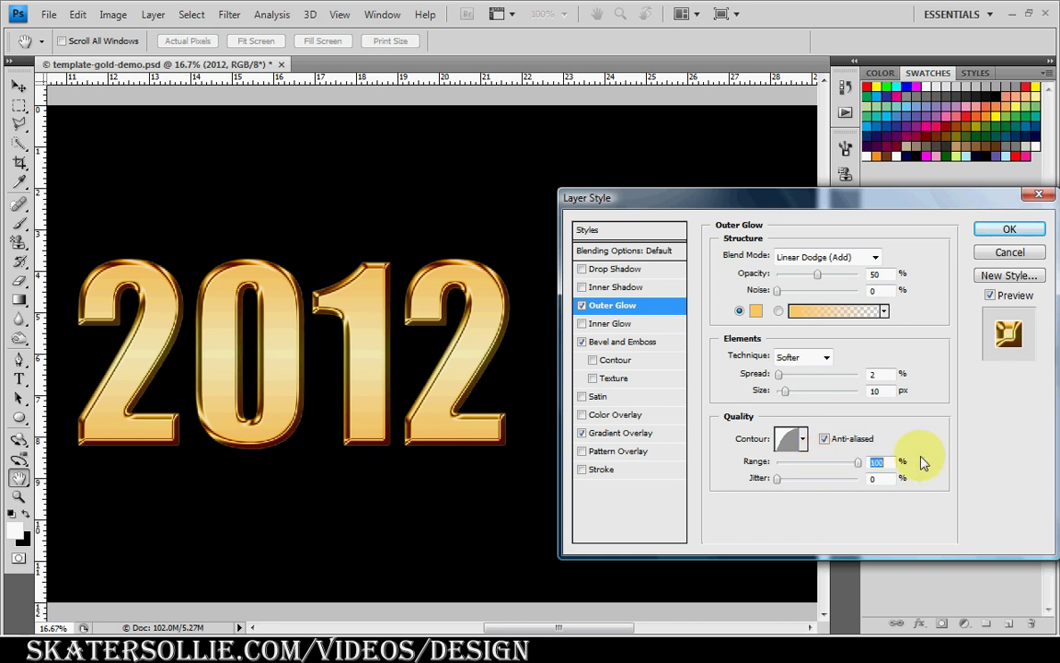
- Toggle the bevel and outer glow off and on to compare, leaving both enabled
left_click(583, 342)
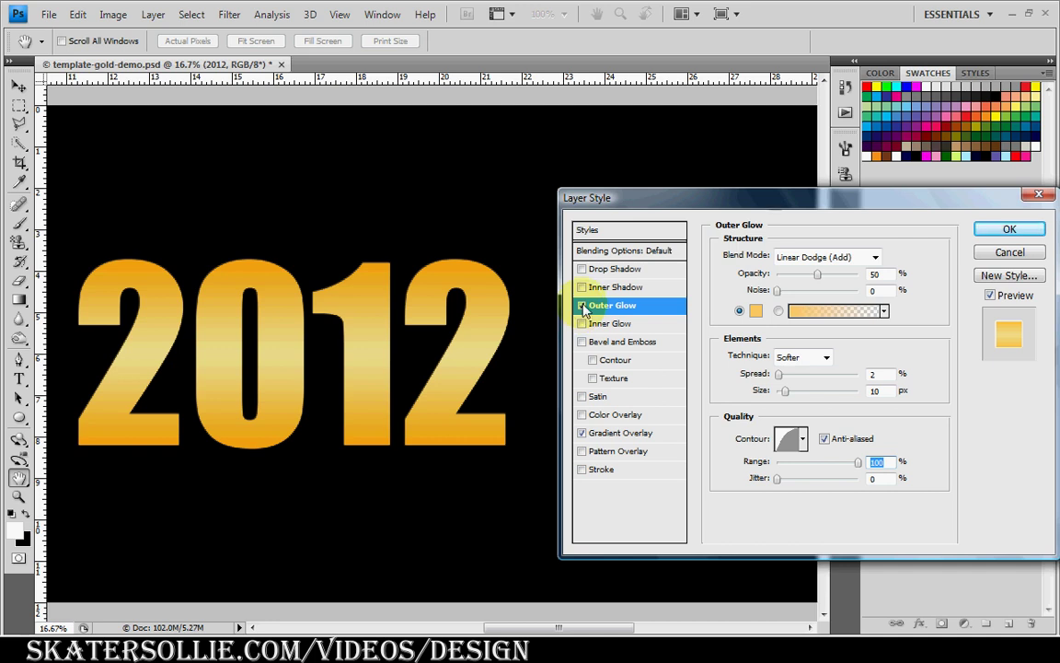
left_click(584, 308)
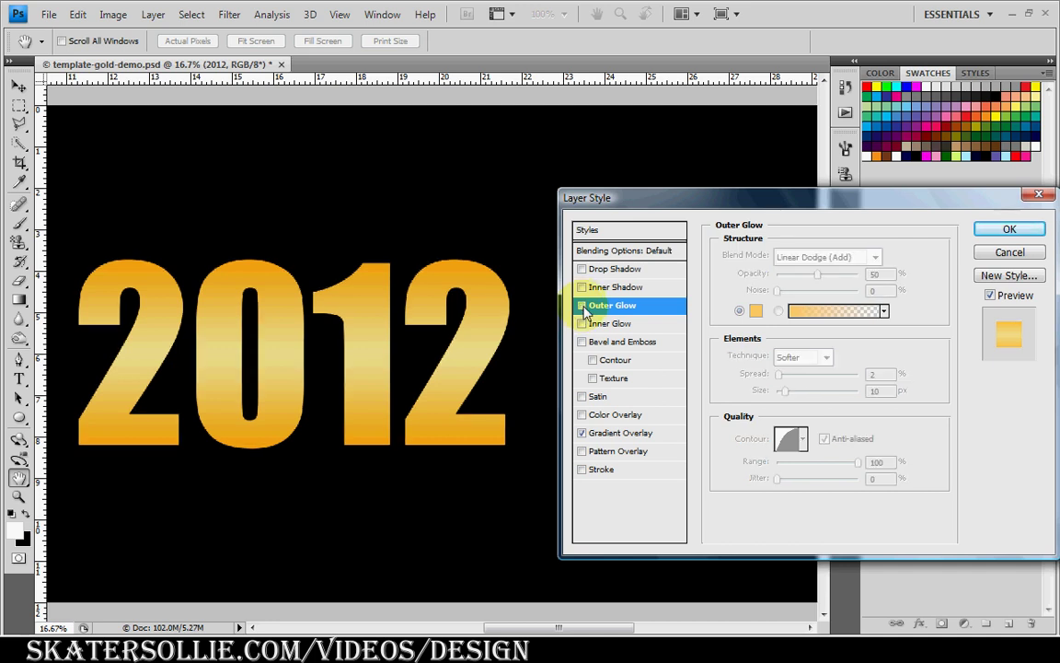
left_click(584, 309)
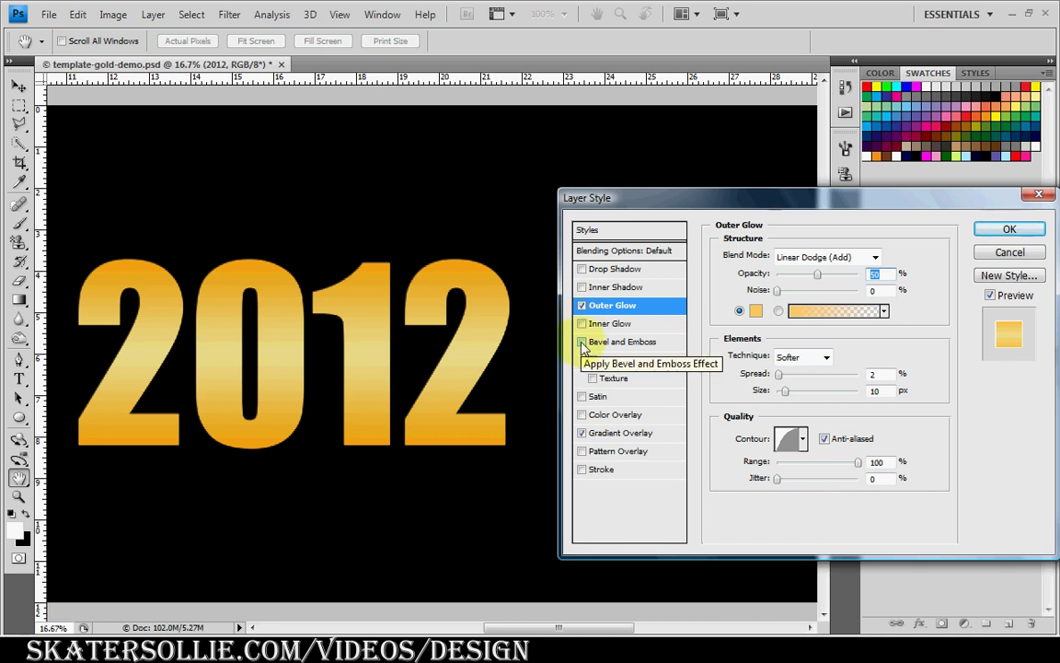
left_click(582, 342)
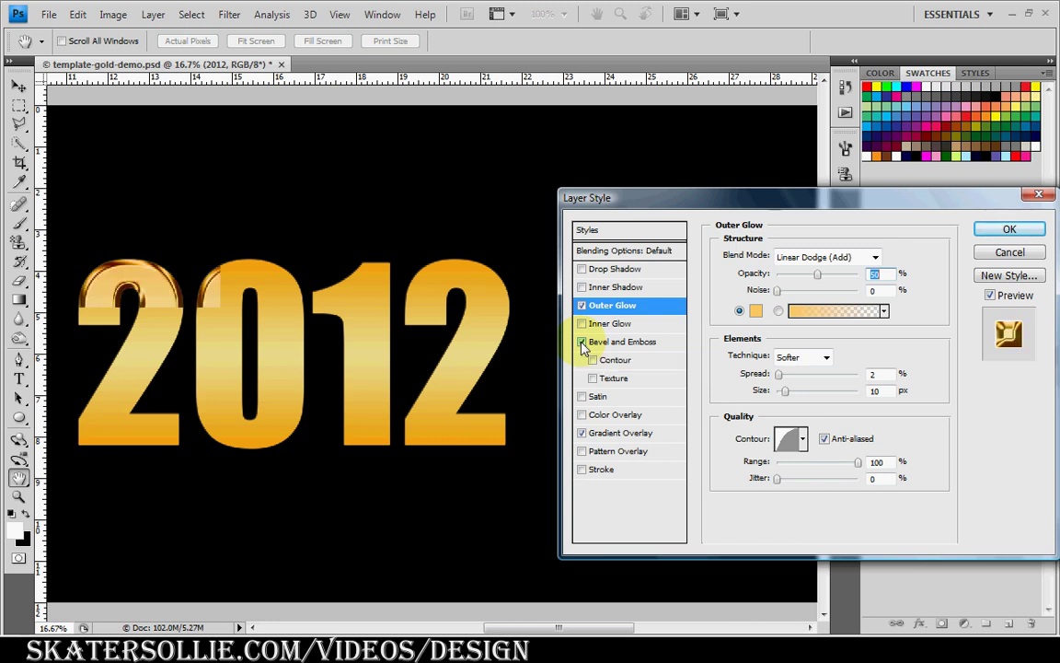
- Save the effects as a style named GOLD including blending options, then close Layer Style
left_click(1016, 279)
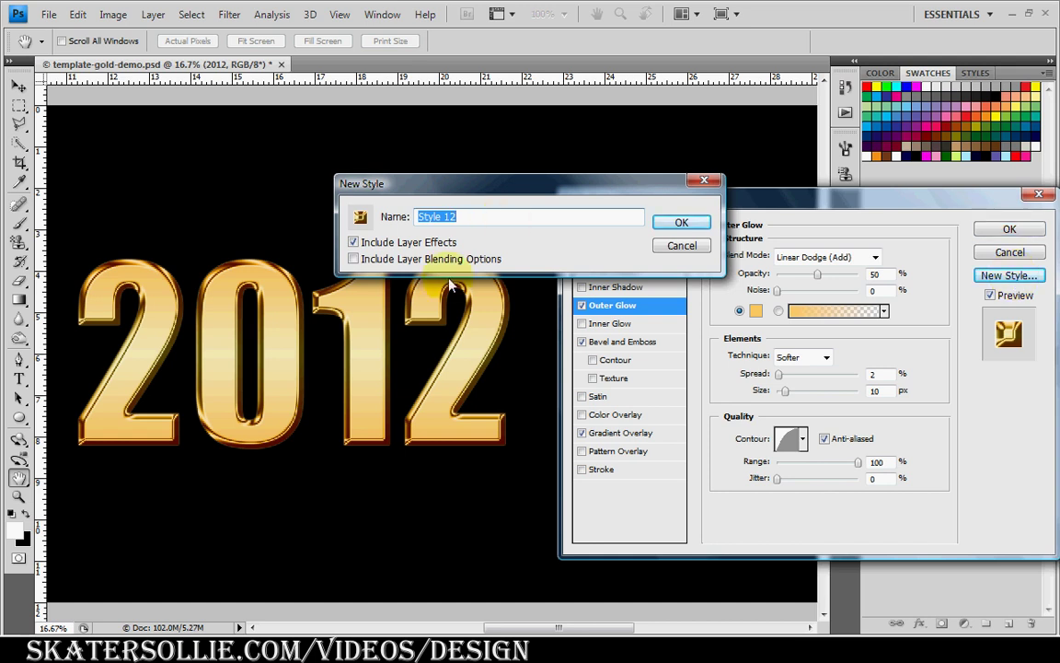
type("GOLD")
left_click(354, 260)
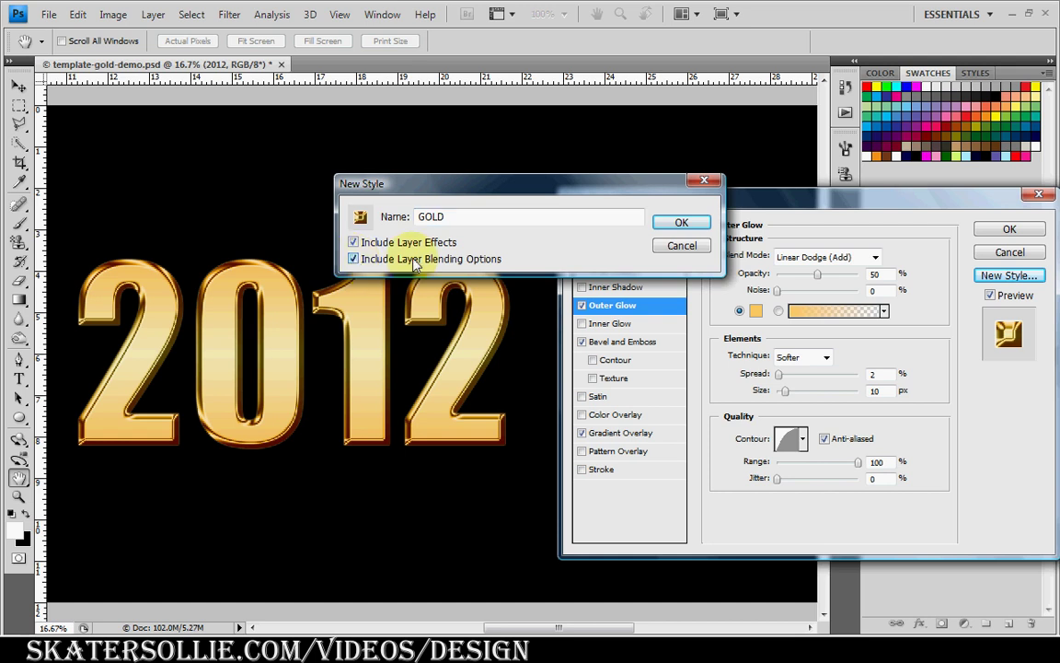
left_click(698, 223)
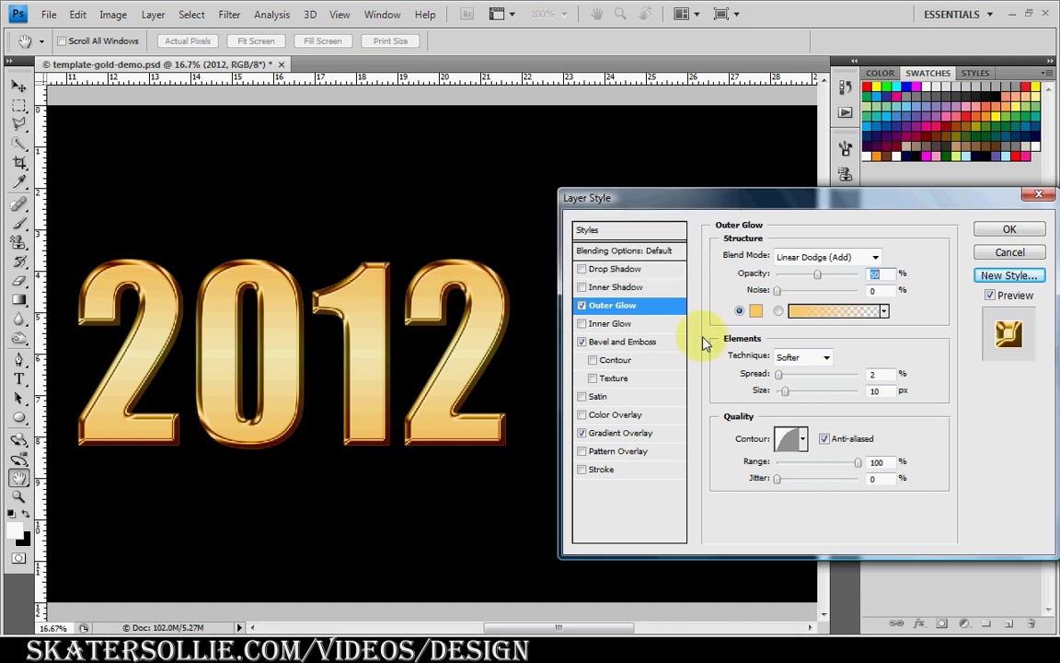
left_click(596, 232)
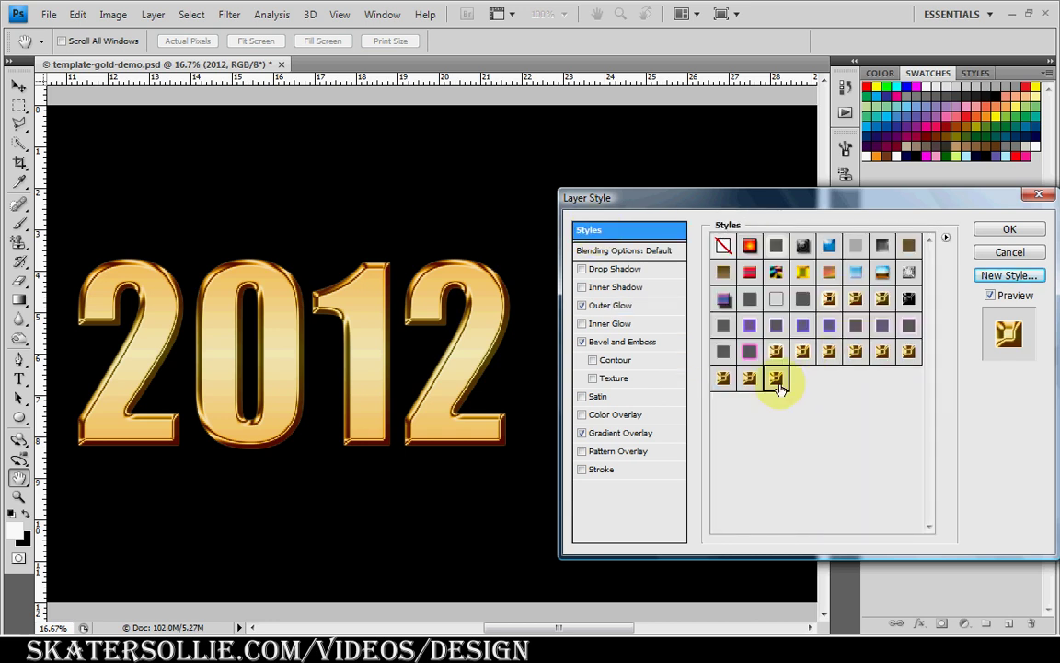
left_click_drag(776, 377, 785, 406)
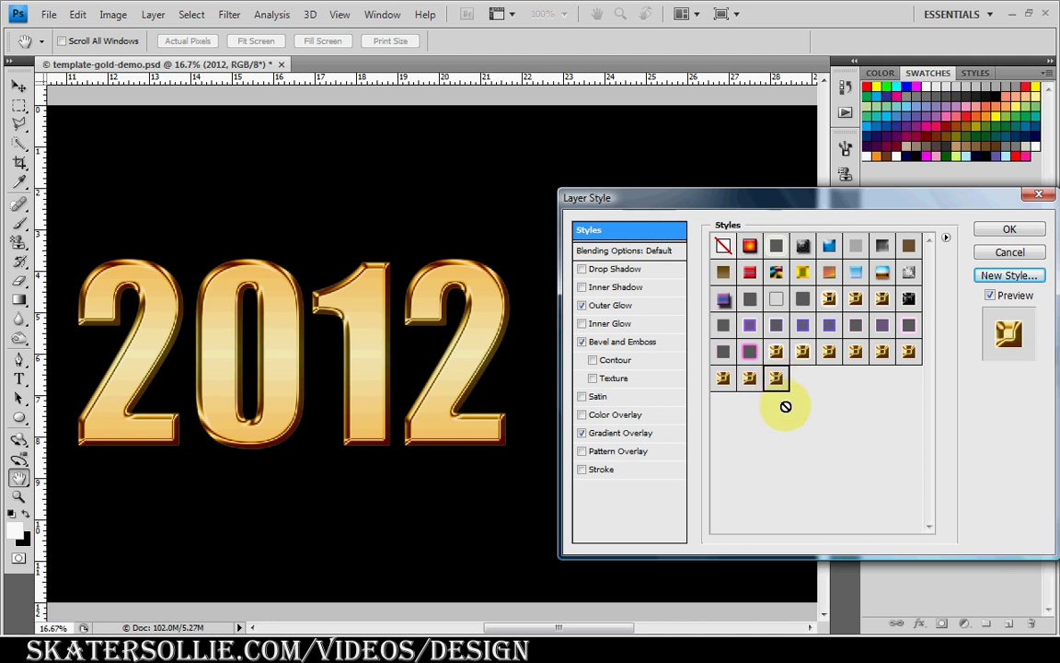
left_click(1010, 229)
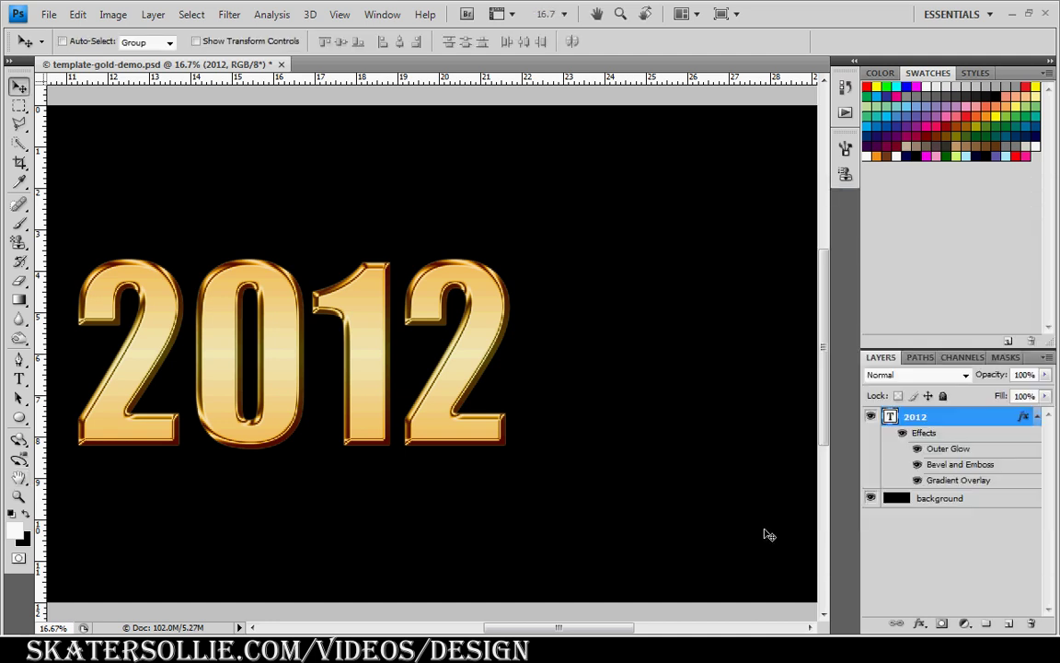
- Zoom out to the whole canvas and add a new empty layer above the text
left_click(468, 500, "ctrl+alt")
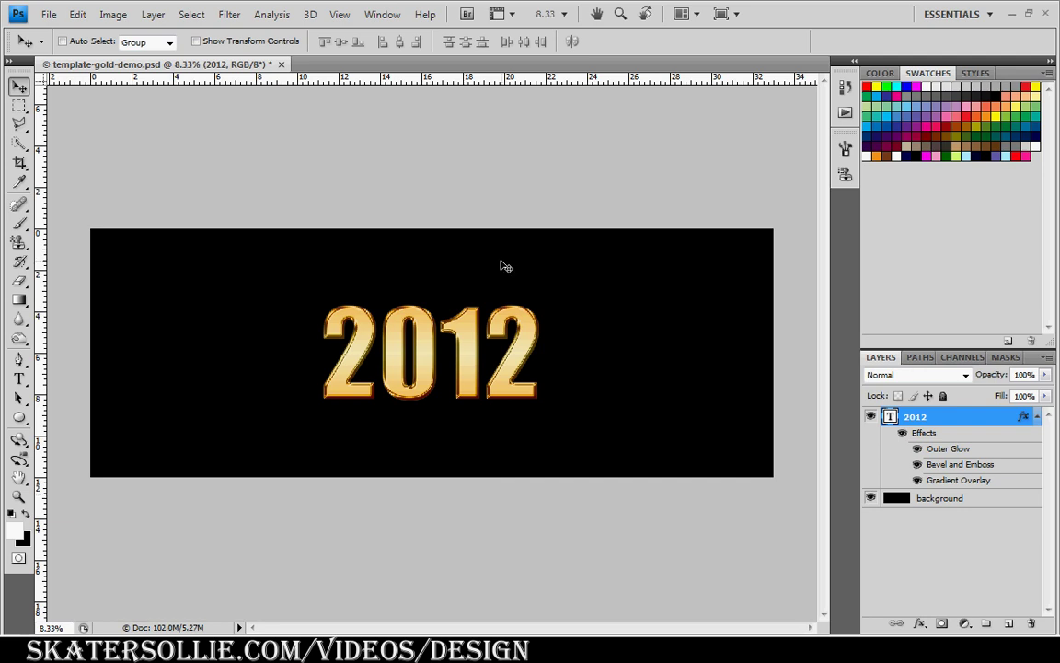
left_click(911, 467)
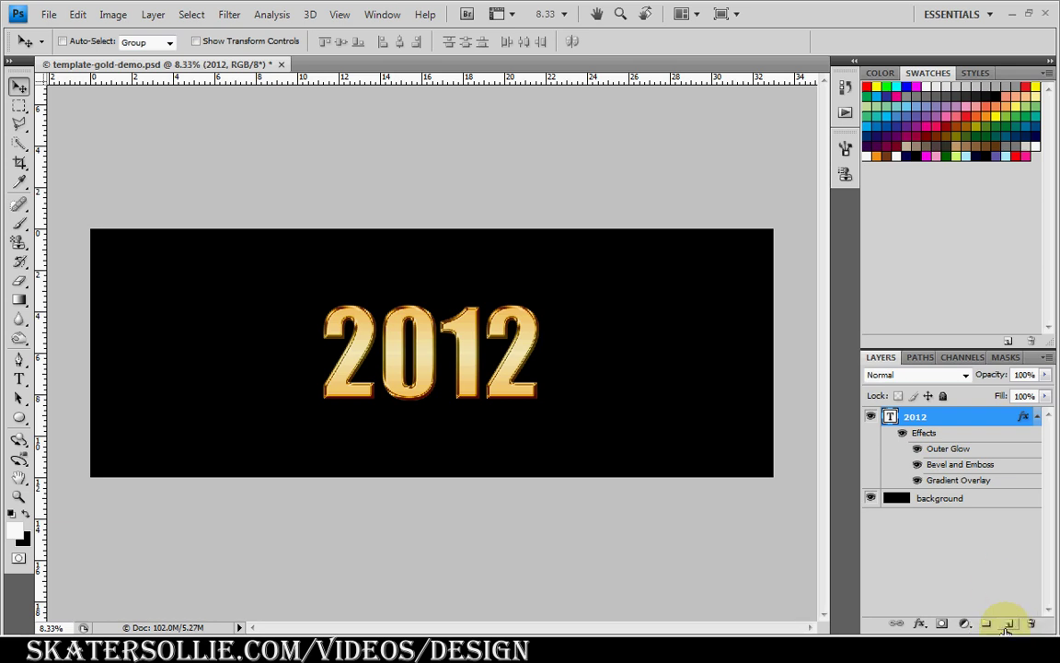
left_click(1009, 625)
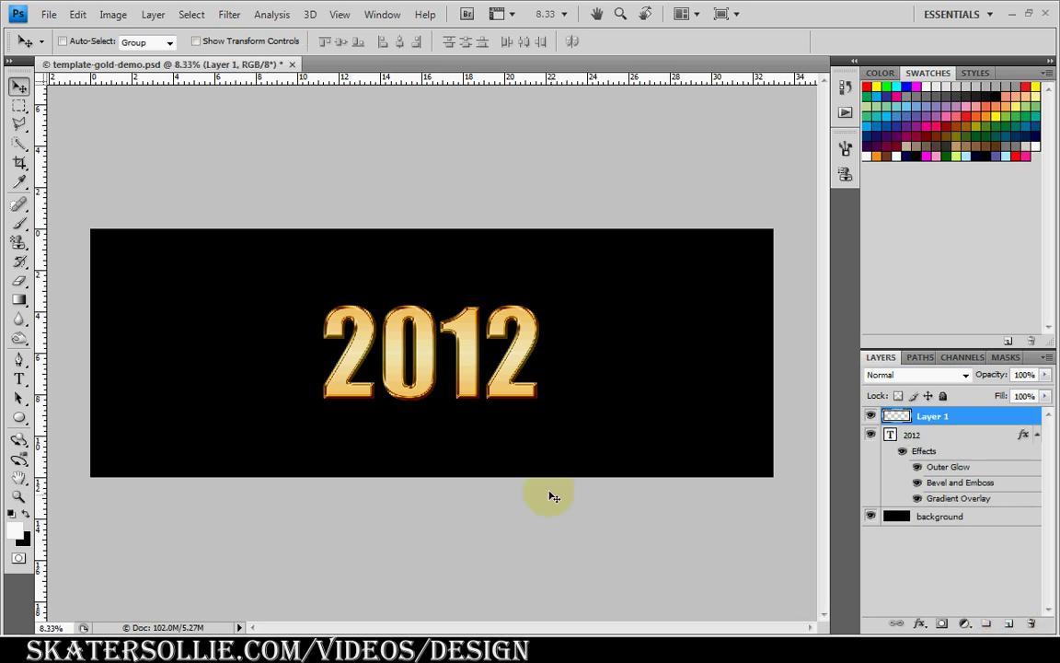
- Marquee-select a band across the lower half of 2012 and bring up the Fill dialog
left_click(18, 106)
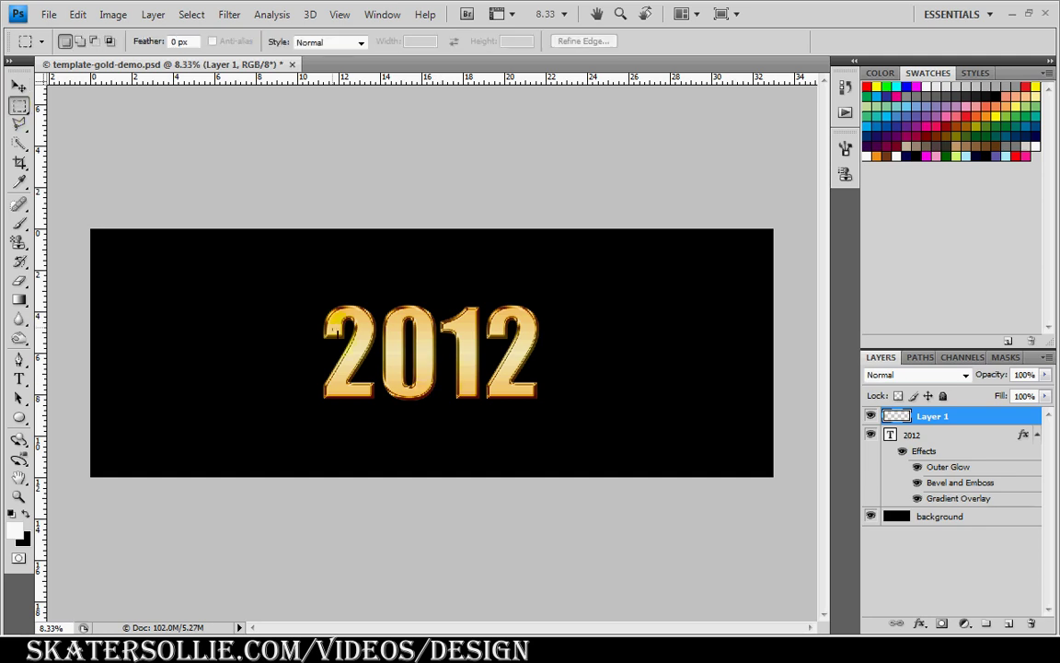
left_click_drag(331, 324, 536, 373)
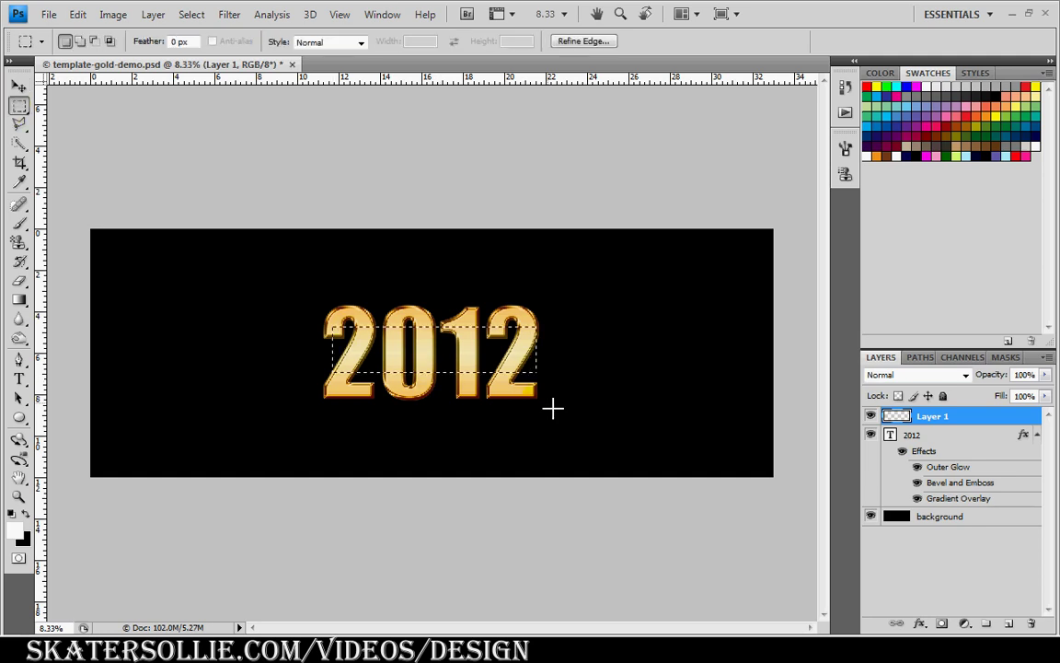
key("shift+F5")
- Fill the selection with white and add 400% Gaussian monochromatic noise
left_click(621, 187)
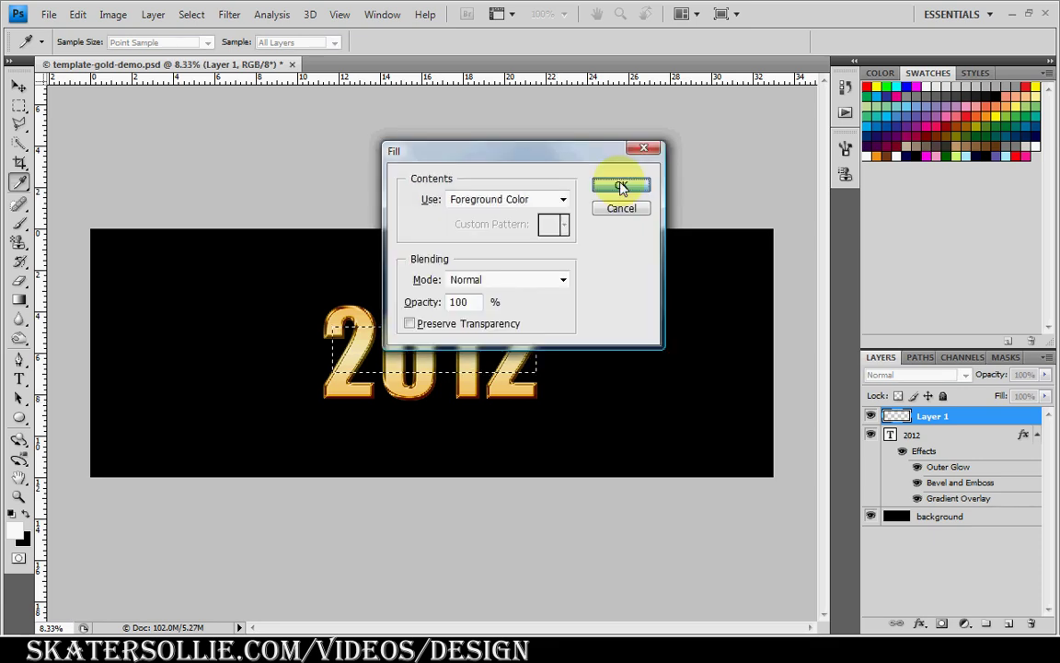
left_click(229, 14)
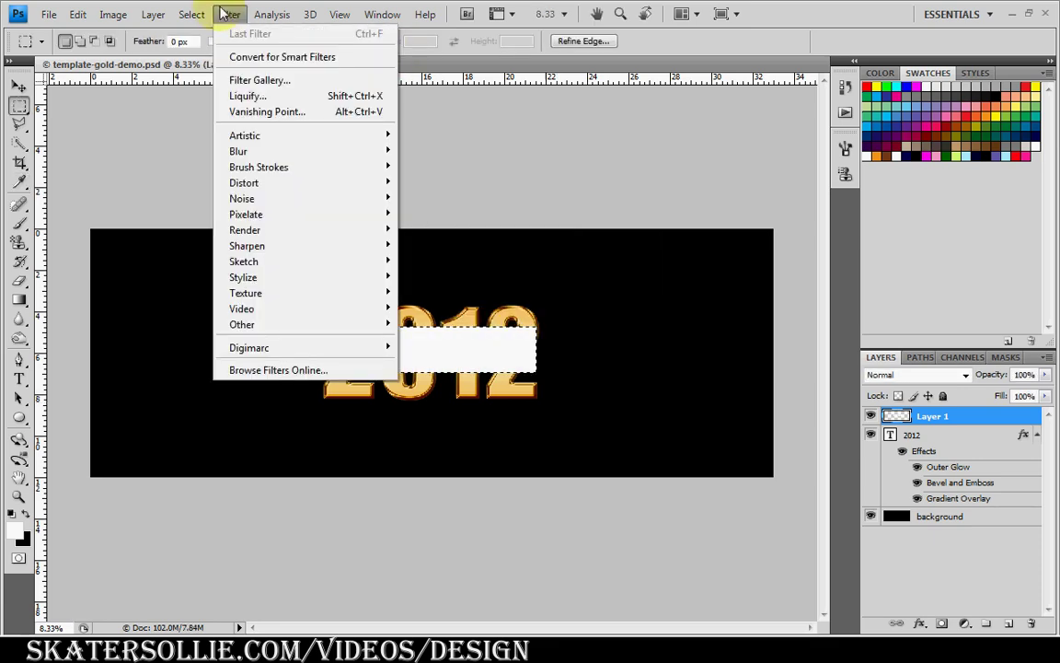
mouse_move(364, 207)
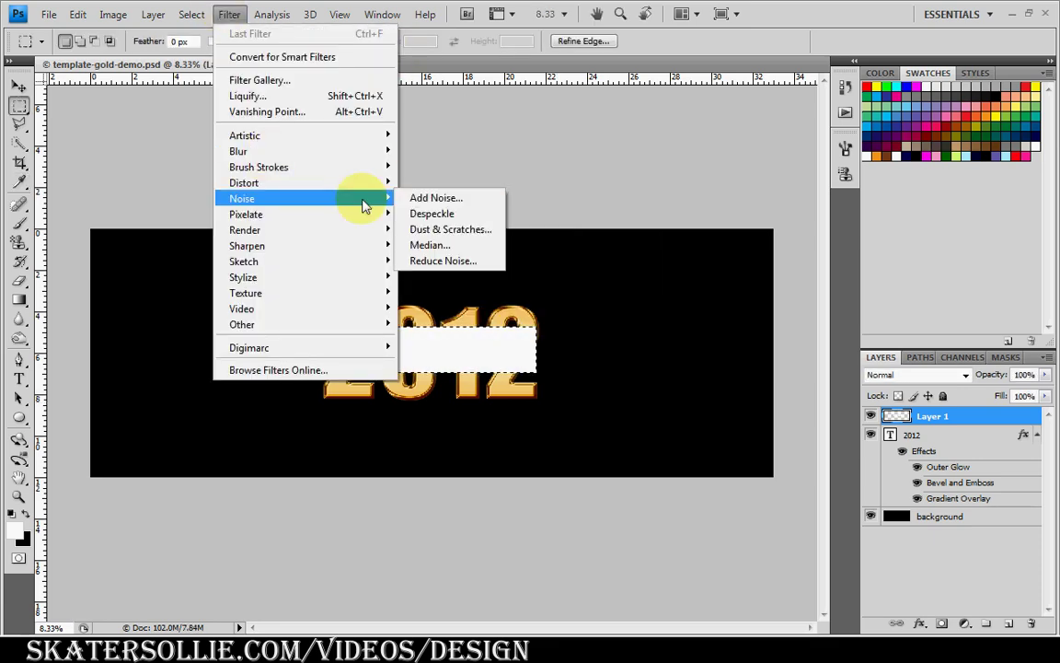
left_click(435, 198)
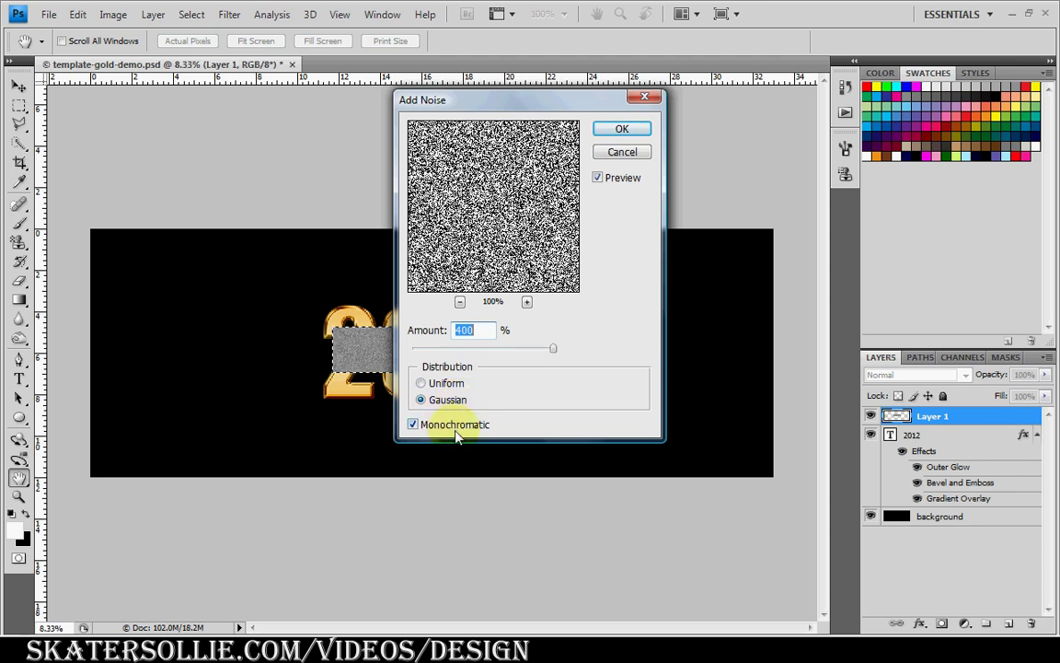
left_click(622, 130)
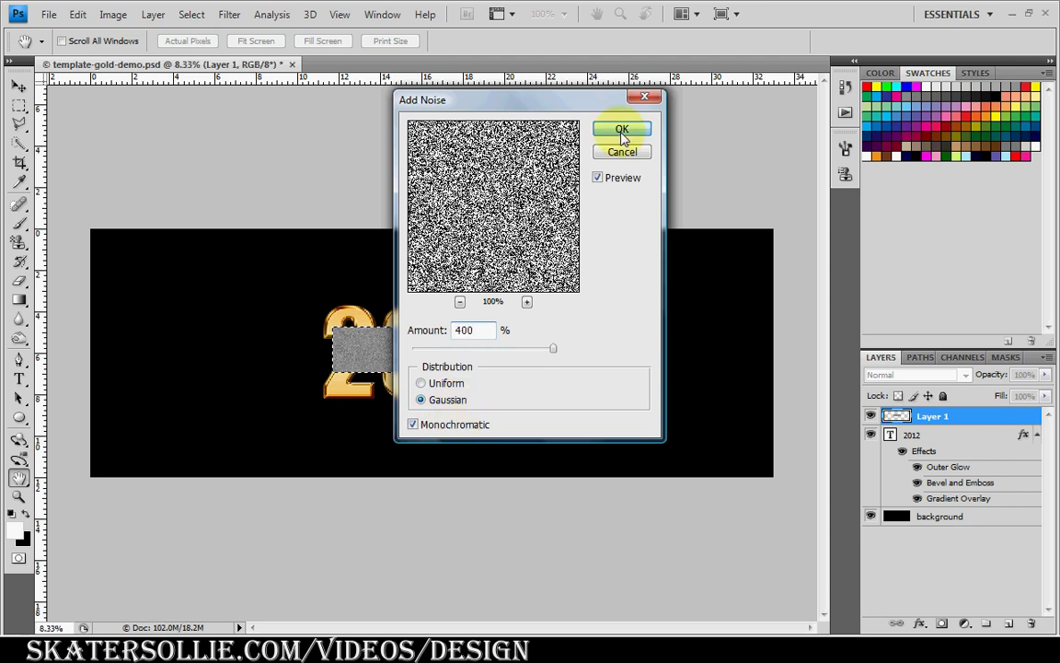
- Apply a Motion Blur with a steeper angle and distance 83 to turn the noise into streaks
left_click(230, 15)
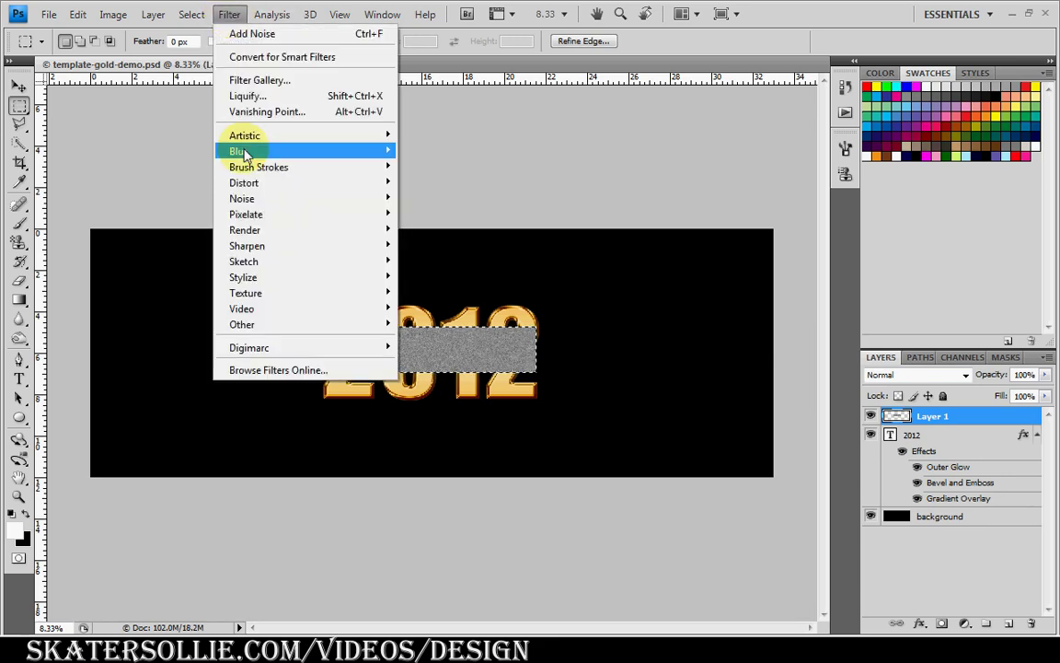
mouse_move(331, 161)
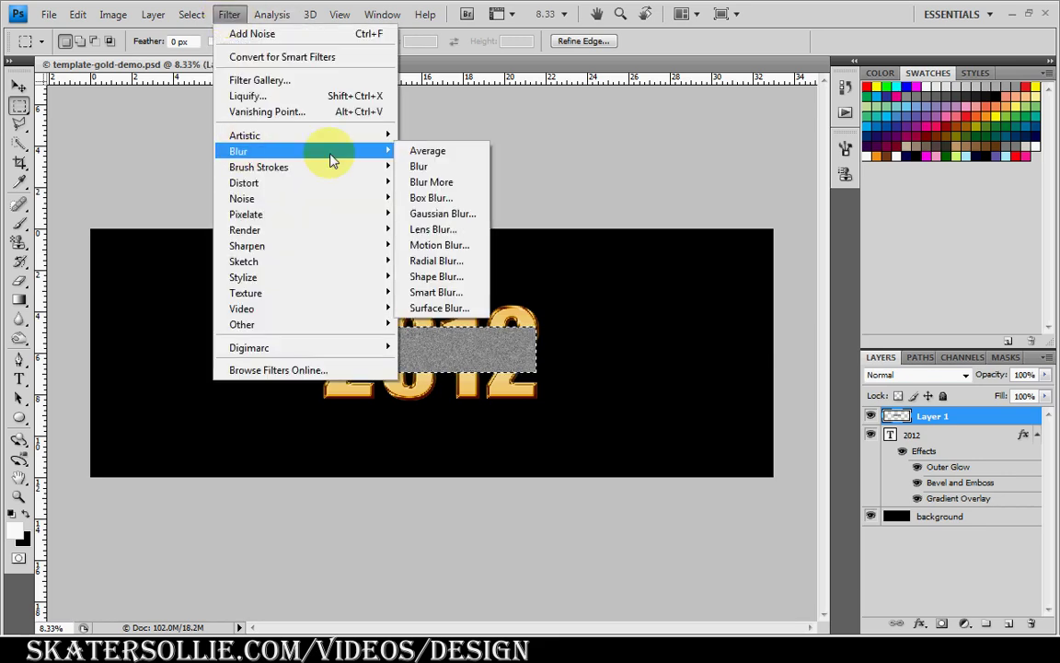
left_click(470, 249)
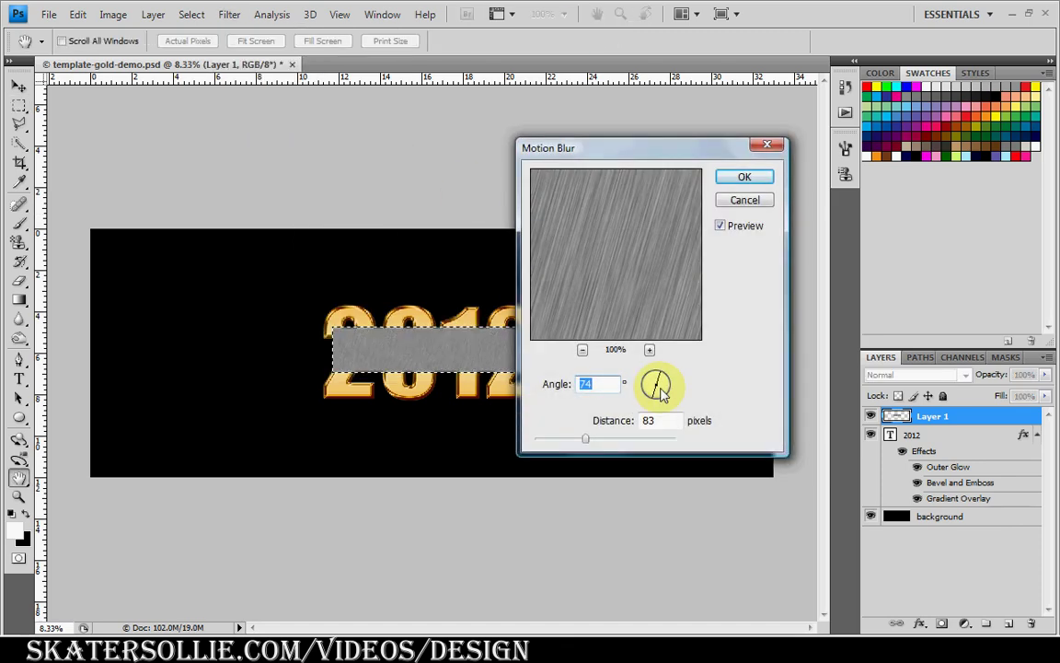
left_click_drag(661, 391, 662, 383)
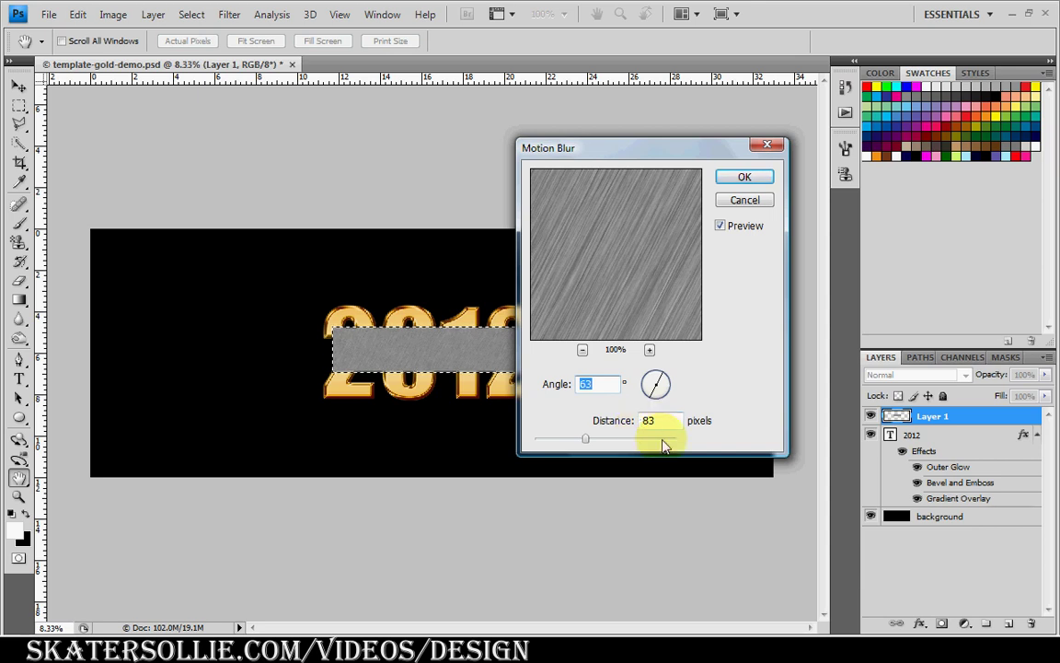
left_click(746, 177)
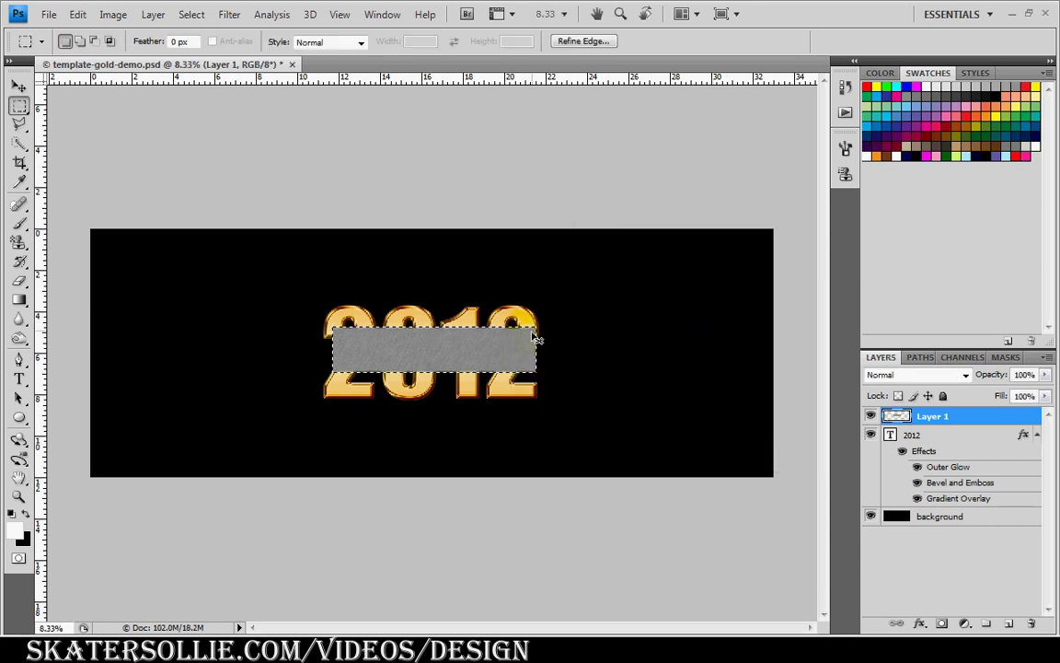
- Free-transform the streak layer to span nearly the whole canvas, centred vertically
key("ctrl+t")
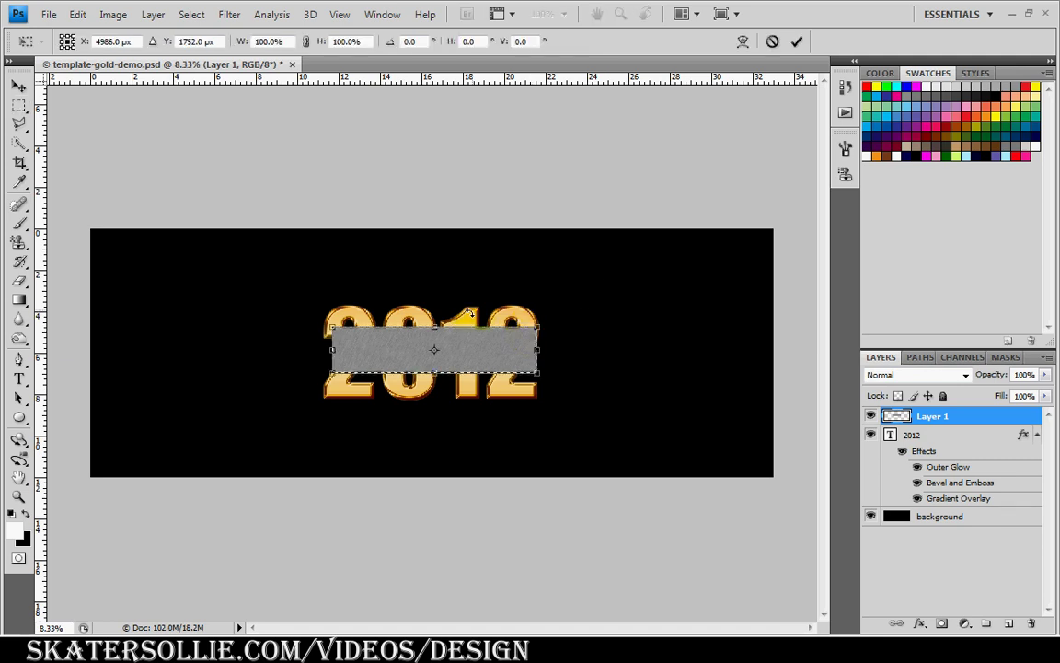
left_click_drag(539, 328, 794, 269)
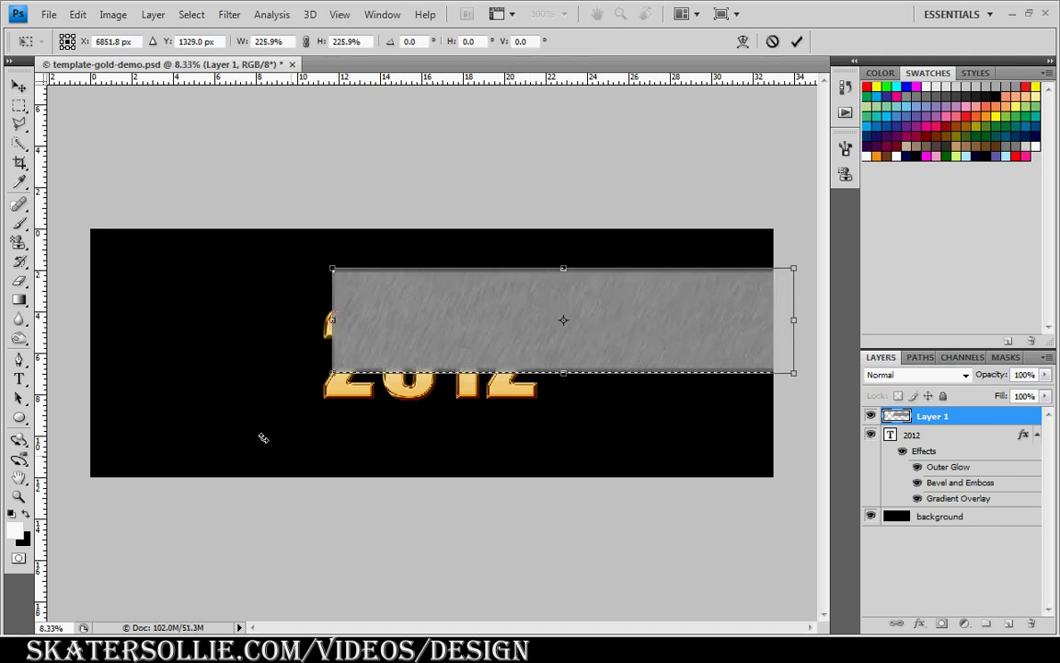
left_click_drag(331, 372, 58, 539)
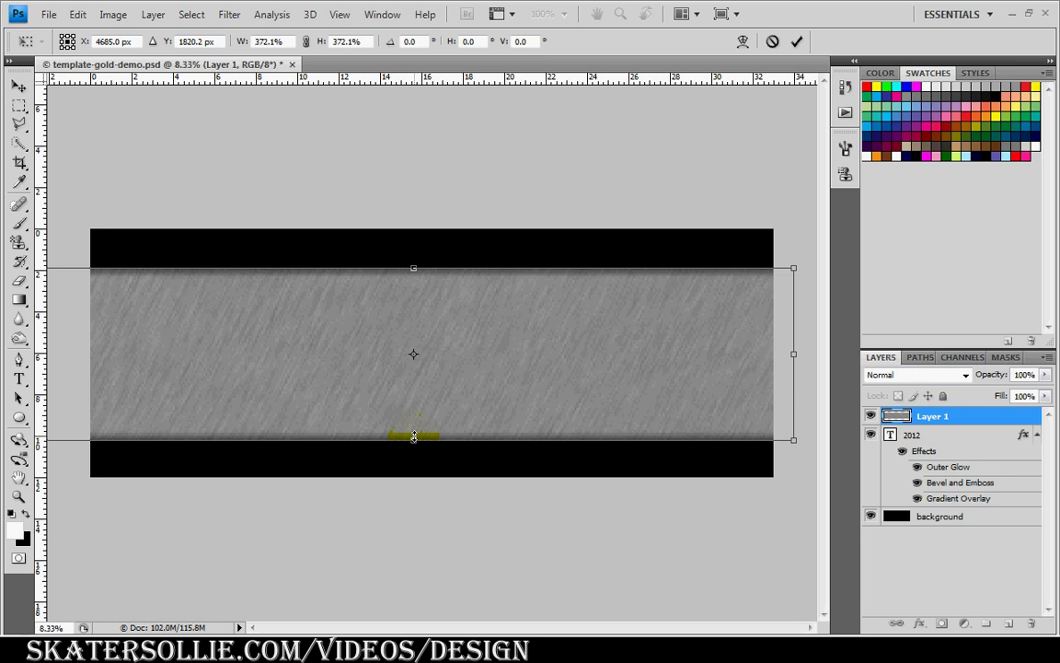
left_click_drag(414, 437, 413, 477)
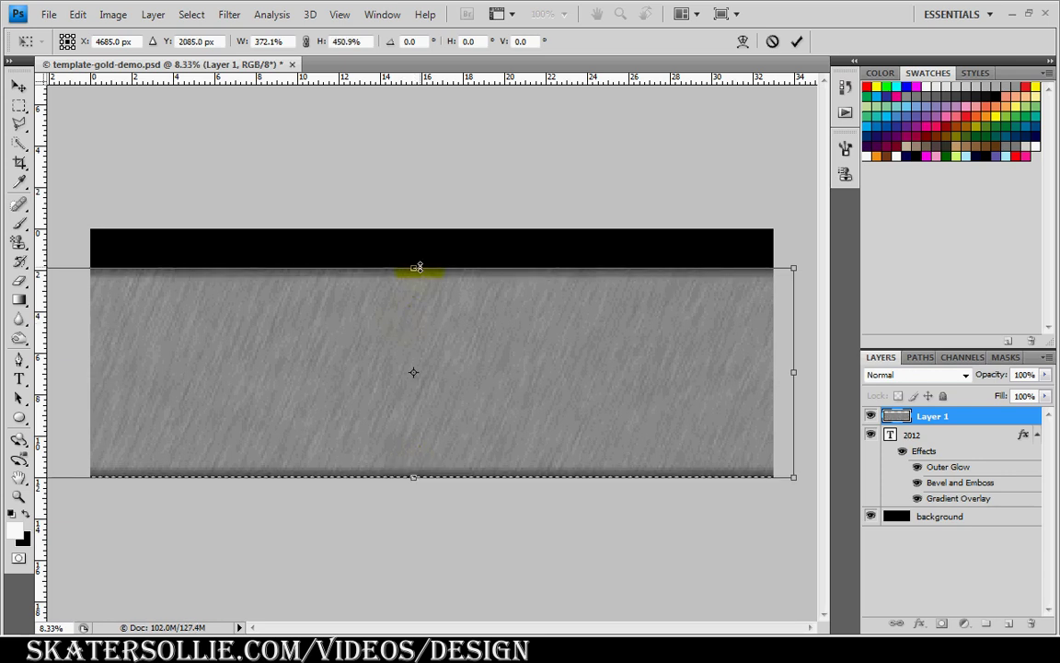
left_click_drag(465, 331, 469, 312)
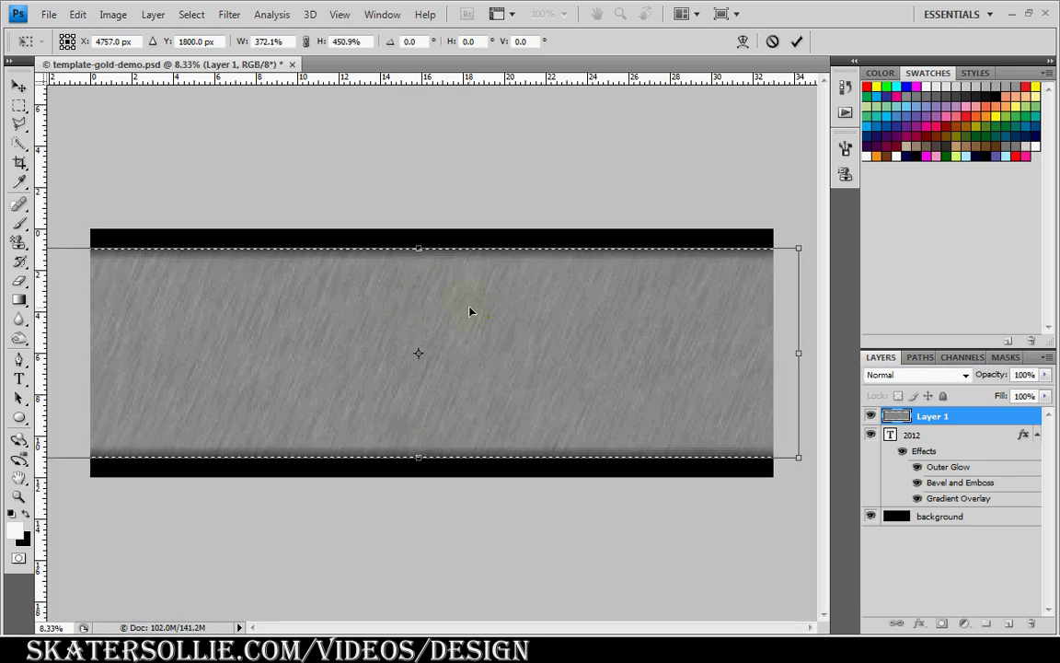
key("Return")
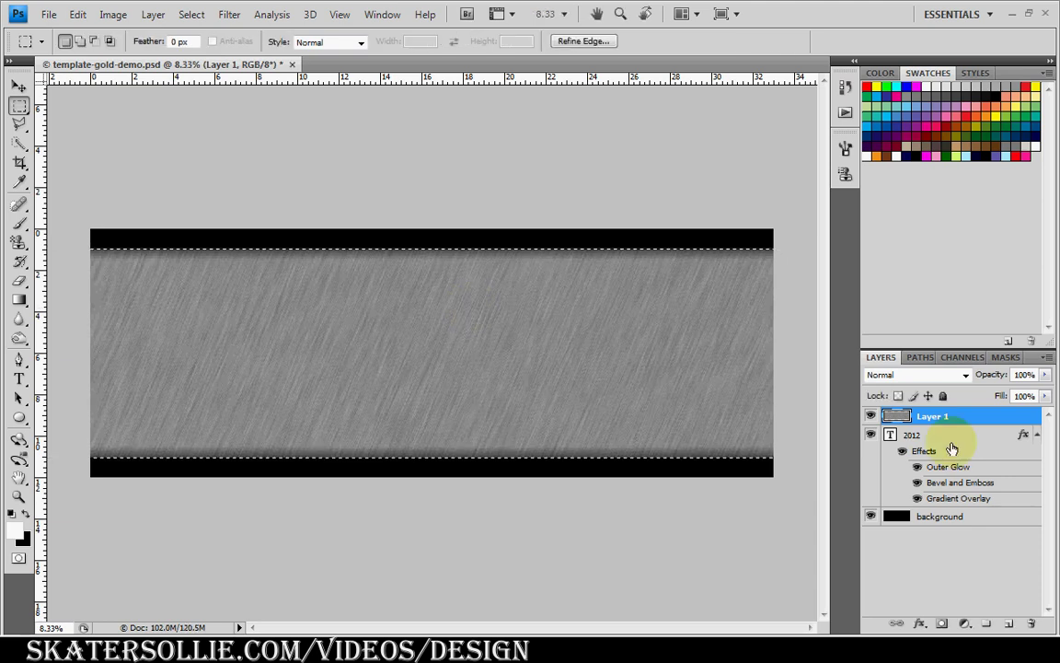
- Duplicate the 2012 text layer, clear the selection, and strip the copy's layer effects
left_click(899, 440)
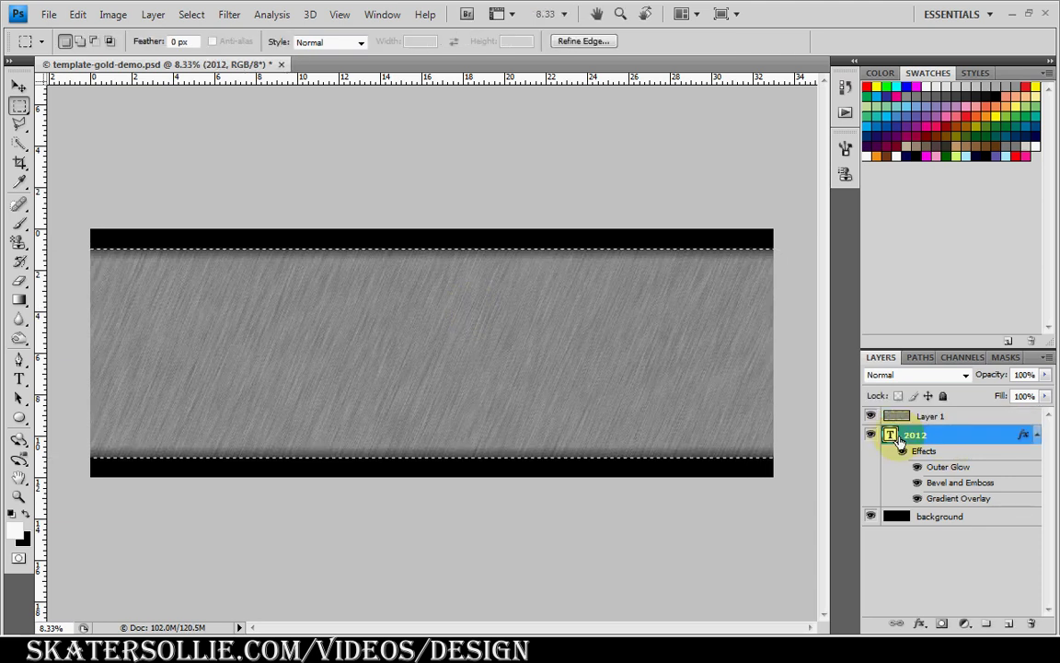
left_click_drag(948, 444, 1011, 622)
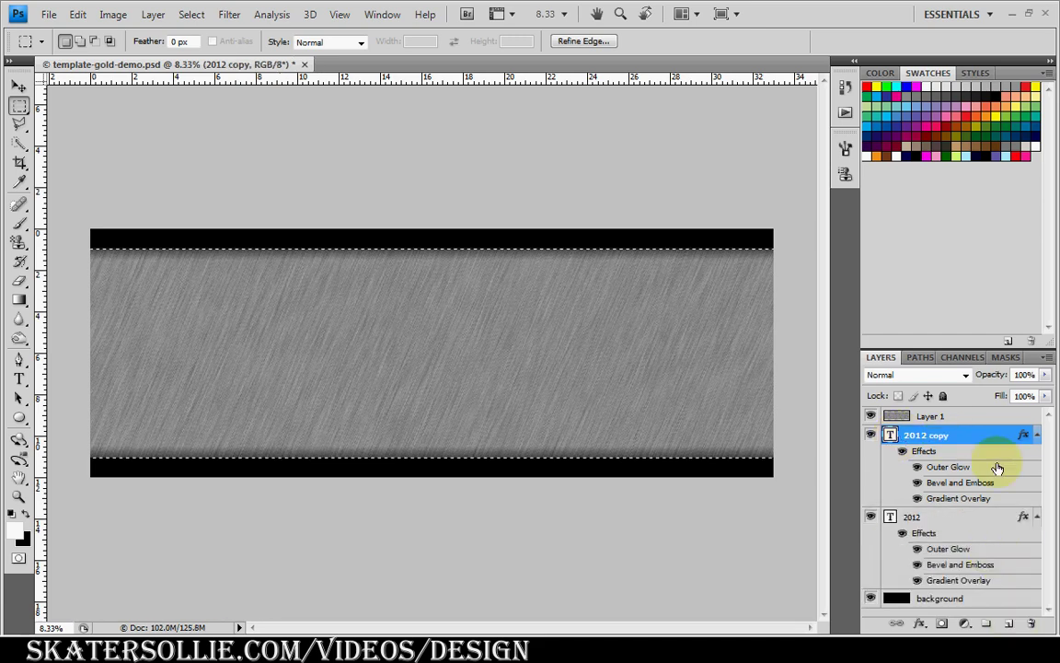
key("ctrl+d")
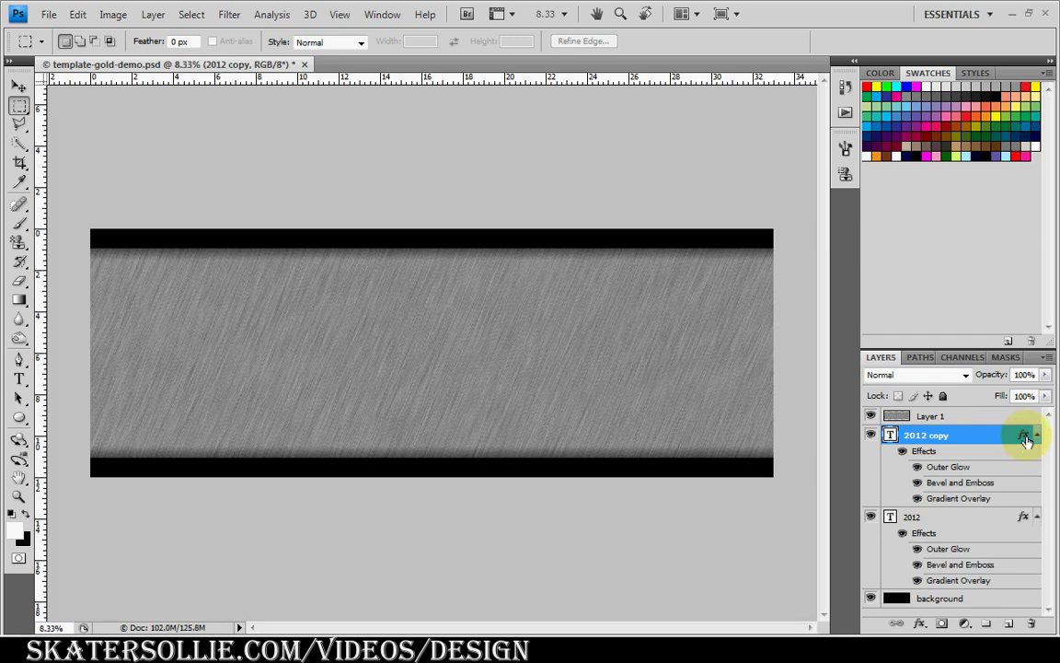
left_click(1025, 437)
left_click_drag(1027, 439, 1032, 626)
left_click(932, 438)
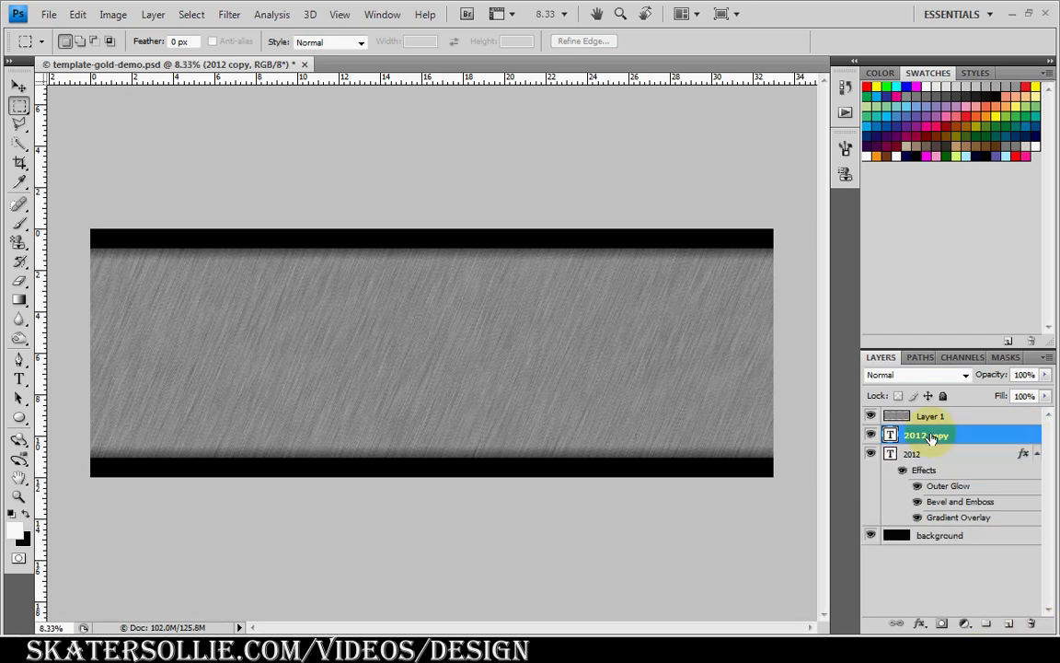
- Hide Layer 1, rasterize the 2012 copy, and load its letter shapes as a selection
left_click(871, 417)
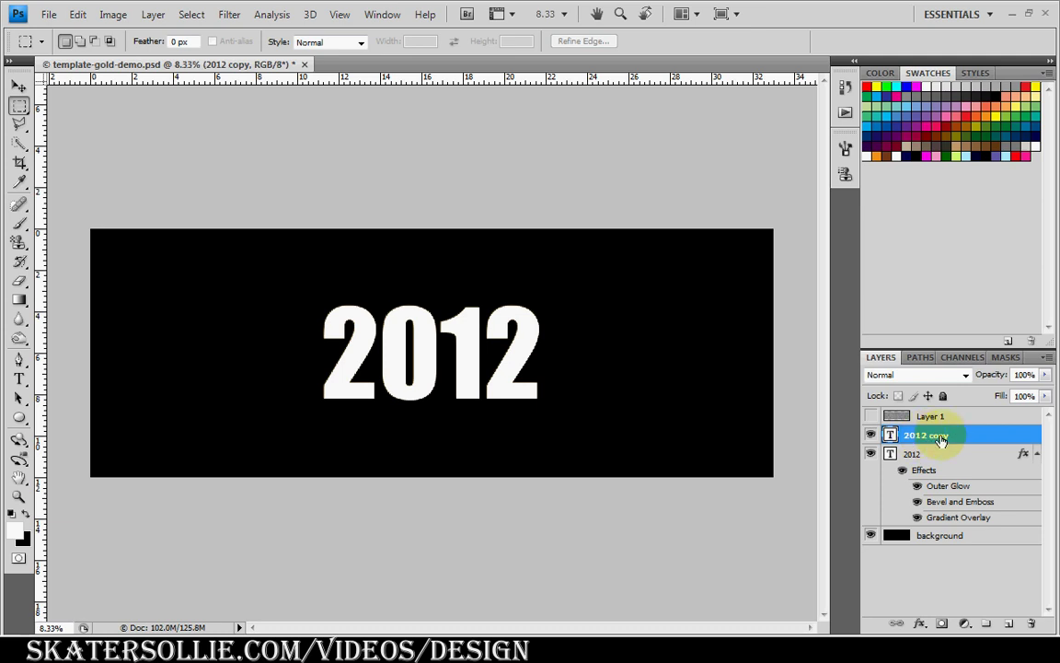
right_click(941, 440)
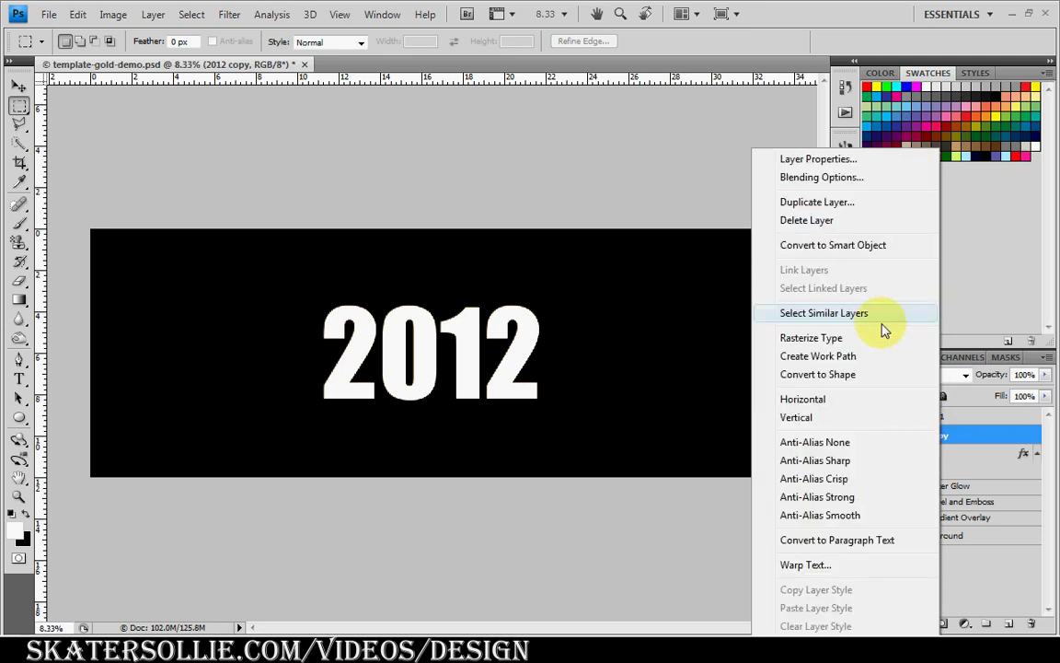
left_click(819, 337)
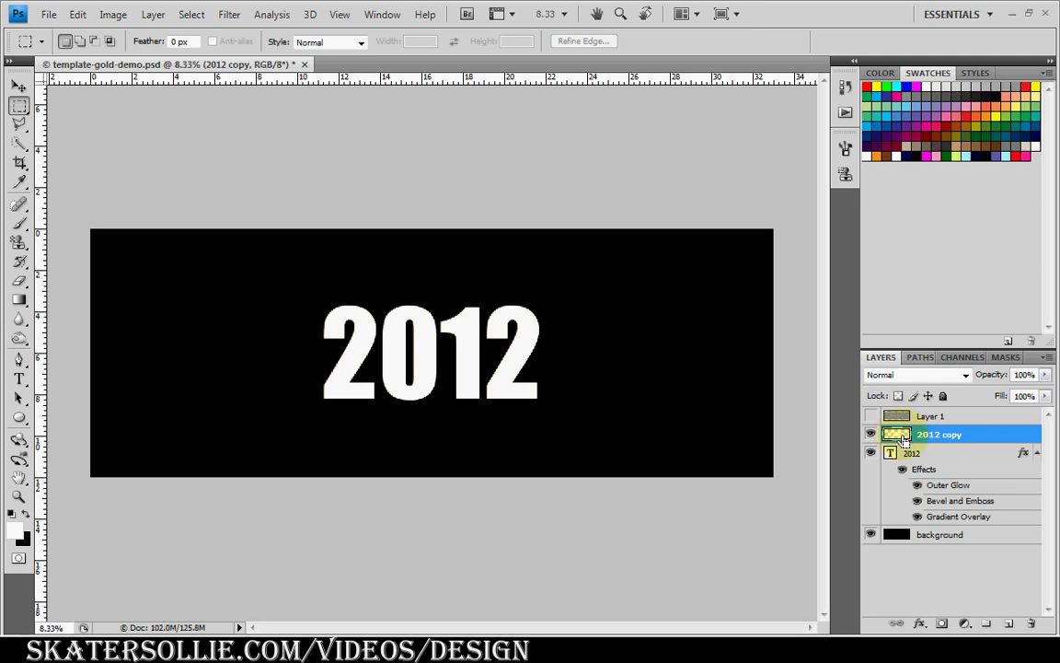
left_click(898, 435, "ctrl")
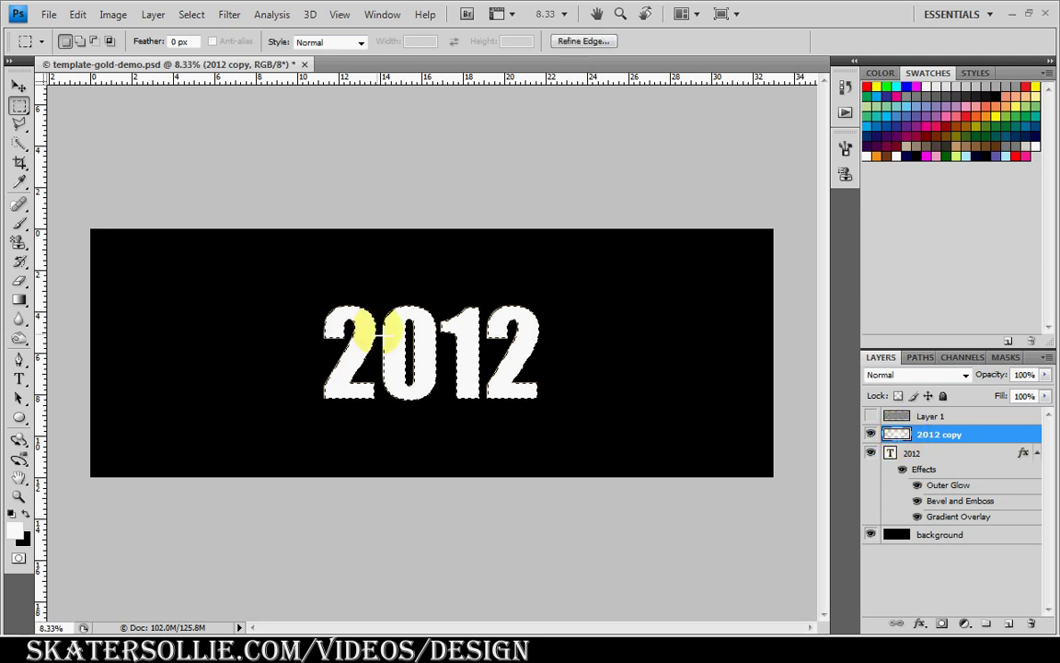
- Show Layer 1 and mask its streaks to the 2012 letter selection, then zoom in on the lettering
left_click(870, 416)
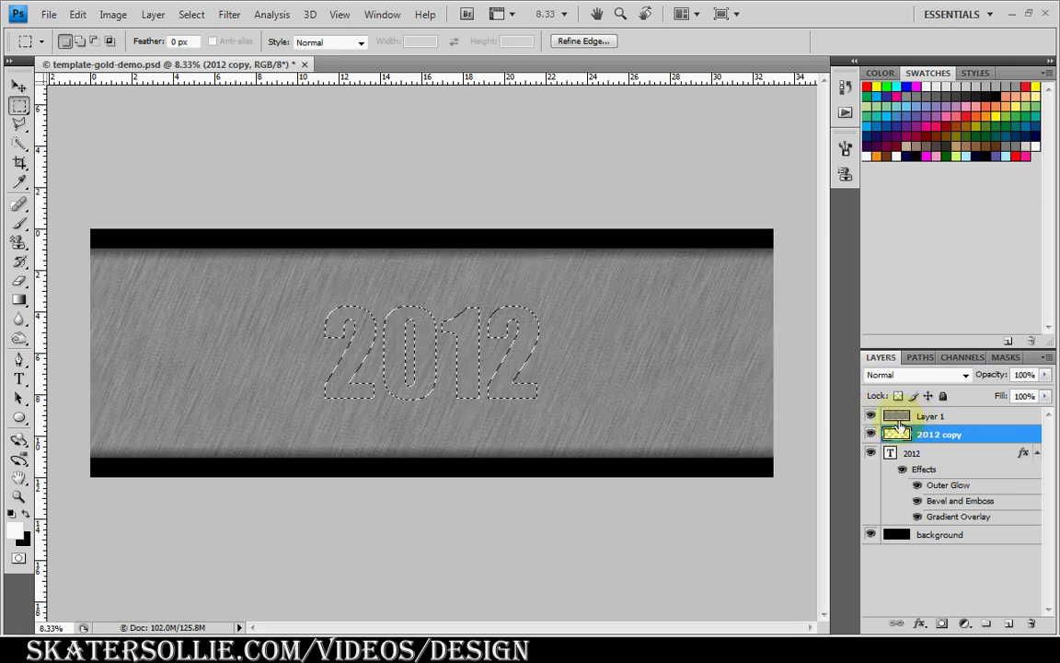
left_click(912, 422)
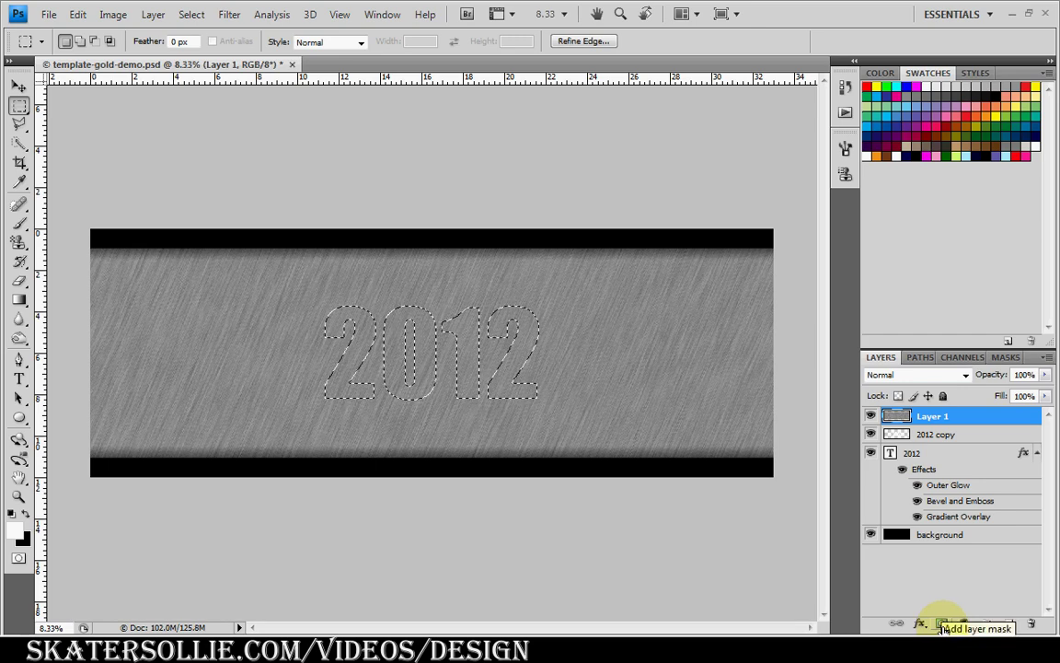
left_click(942, 624)
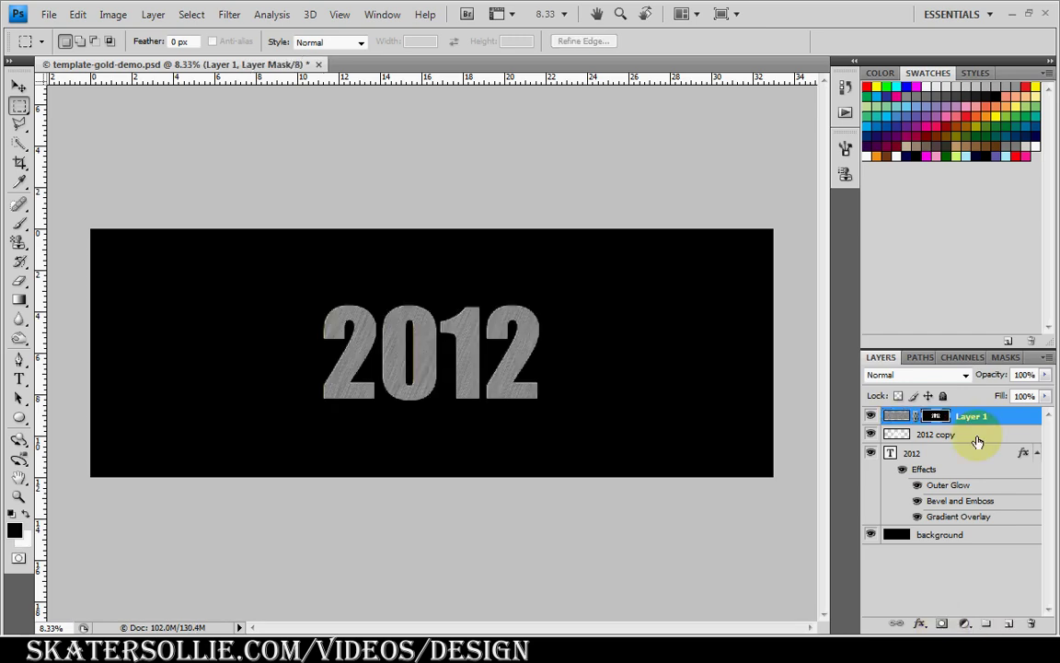
left_click(421, 378, "ctrl")
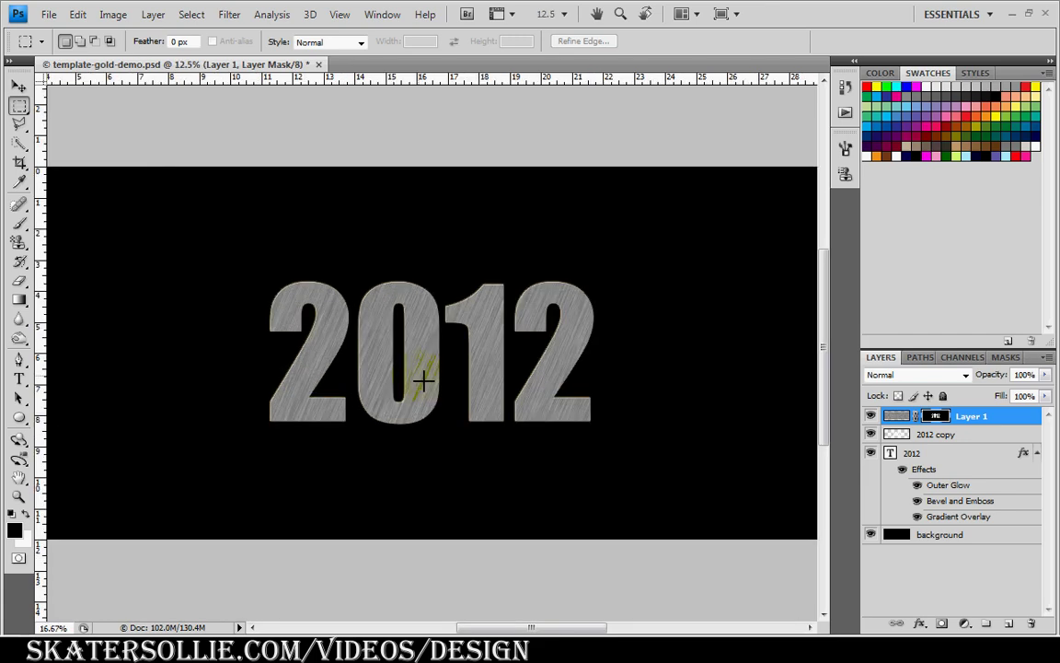
left_click(421, 378, "ctrl")
left_click(422, 380, "ctrl")
left_click(531, 629)
left_click_drag(531, 629, 550, 630)
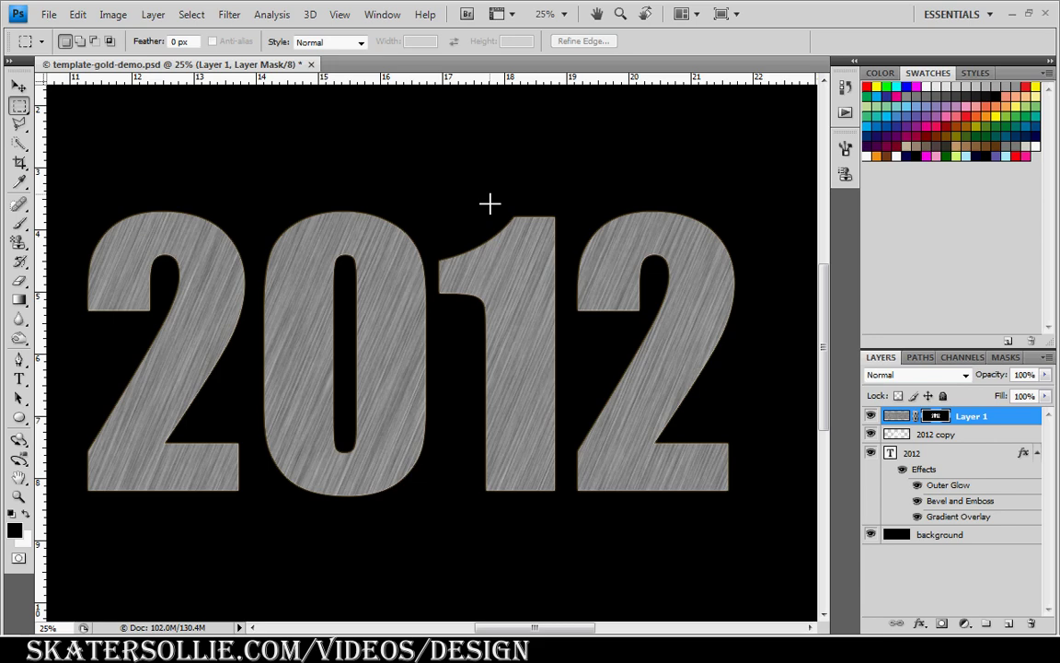
left_click(871, 434)
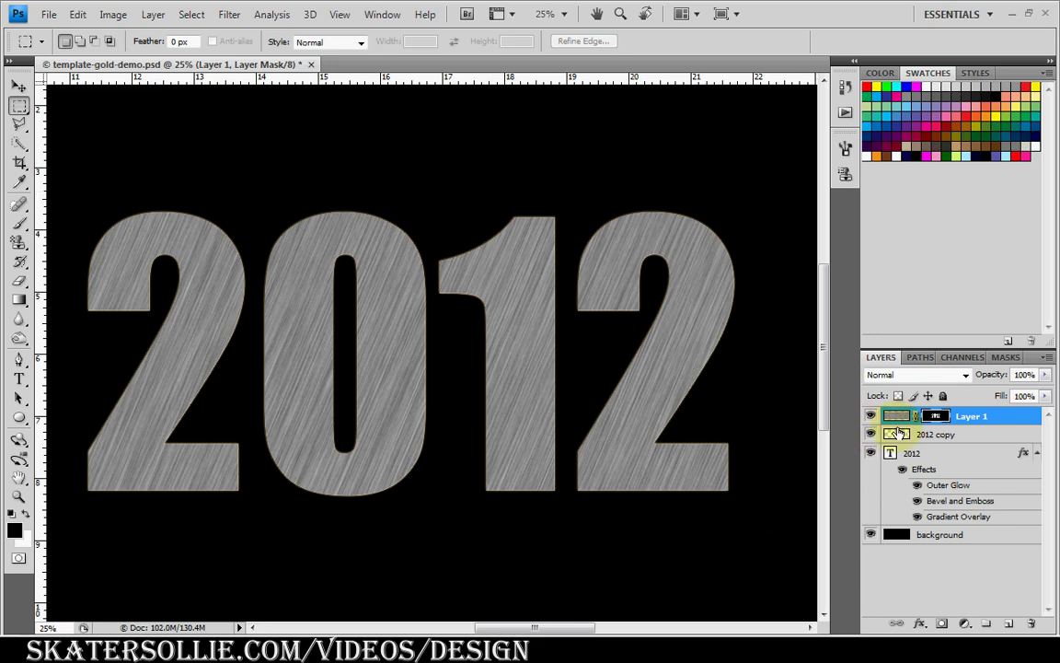
- Set Layer 1's blend mode to Vivid Light and delete the rasterized 2012 copy
left_click(951, 375)
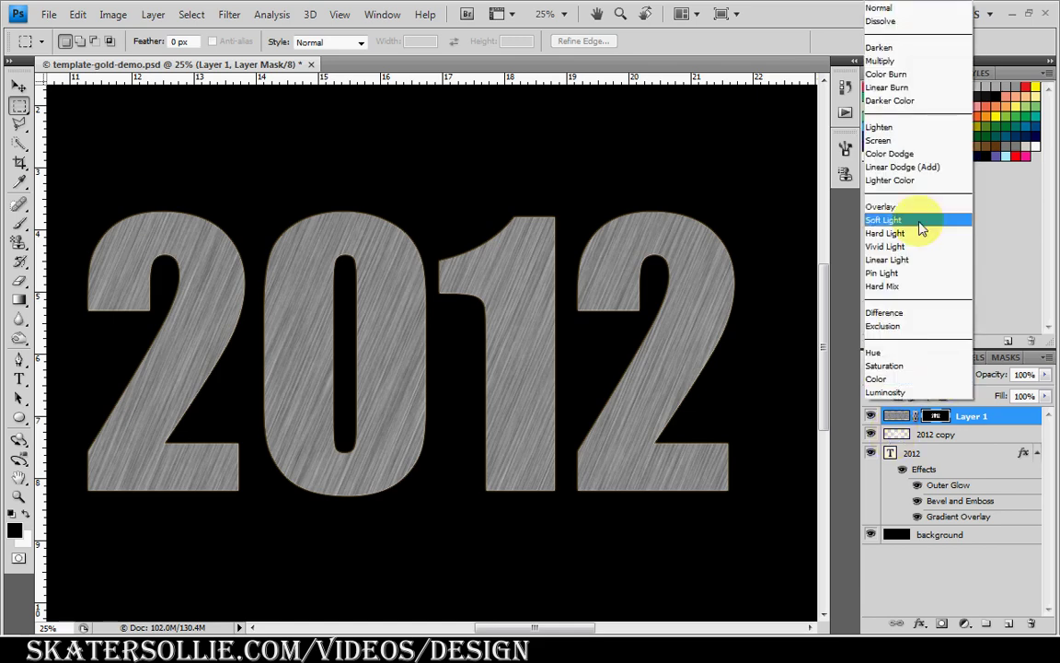
left_click(885, 246)
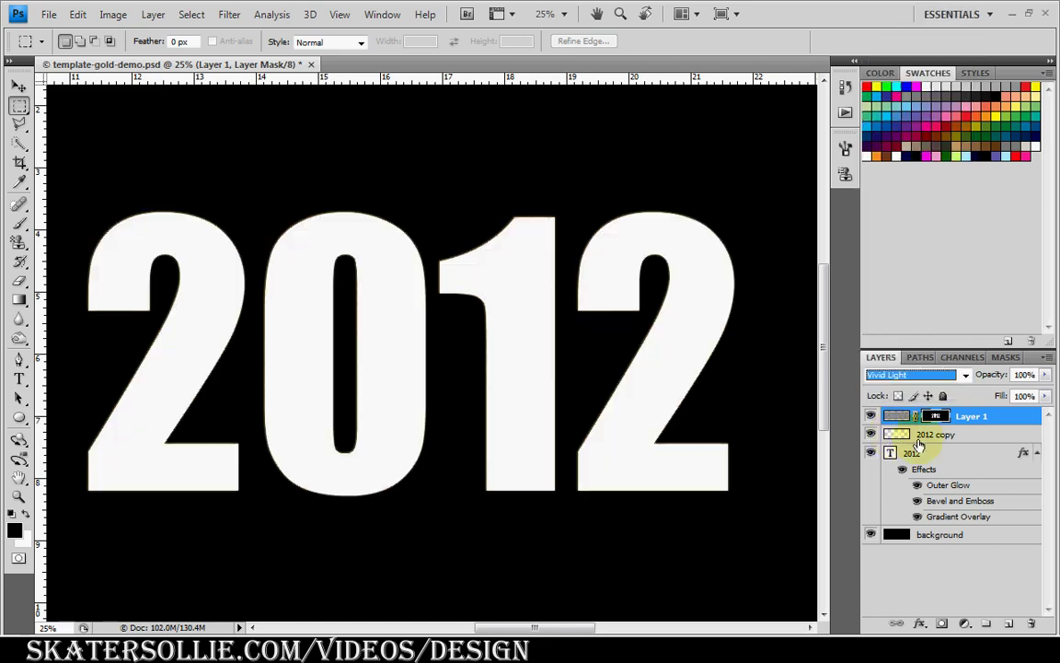
left_click(918, 439)
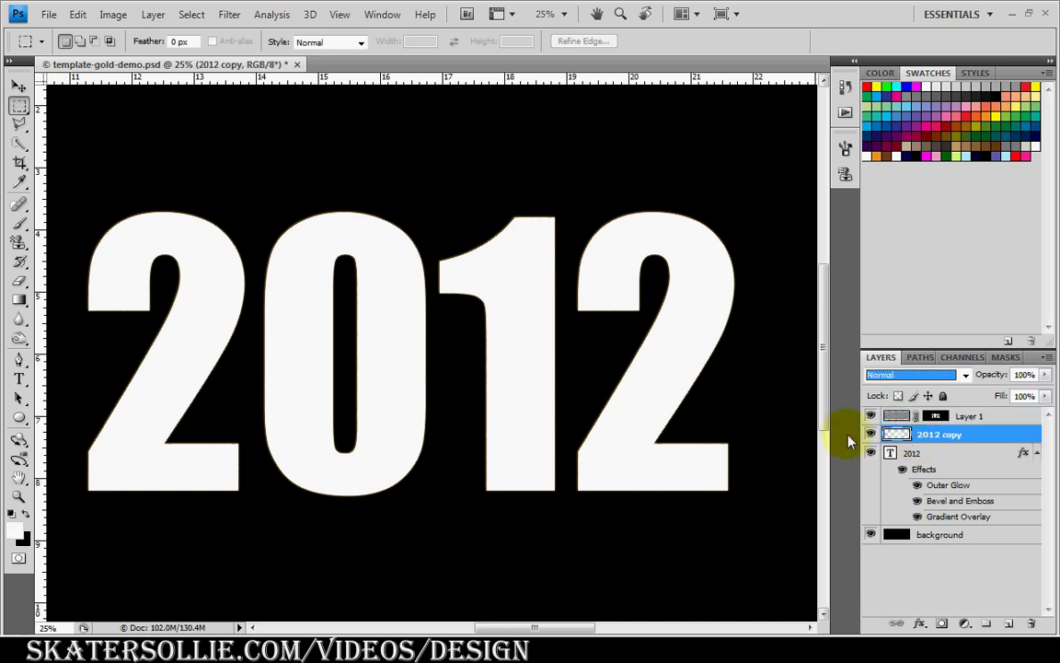
left_click_drag(932, 439, 1031, 624)
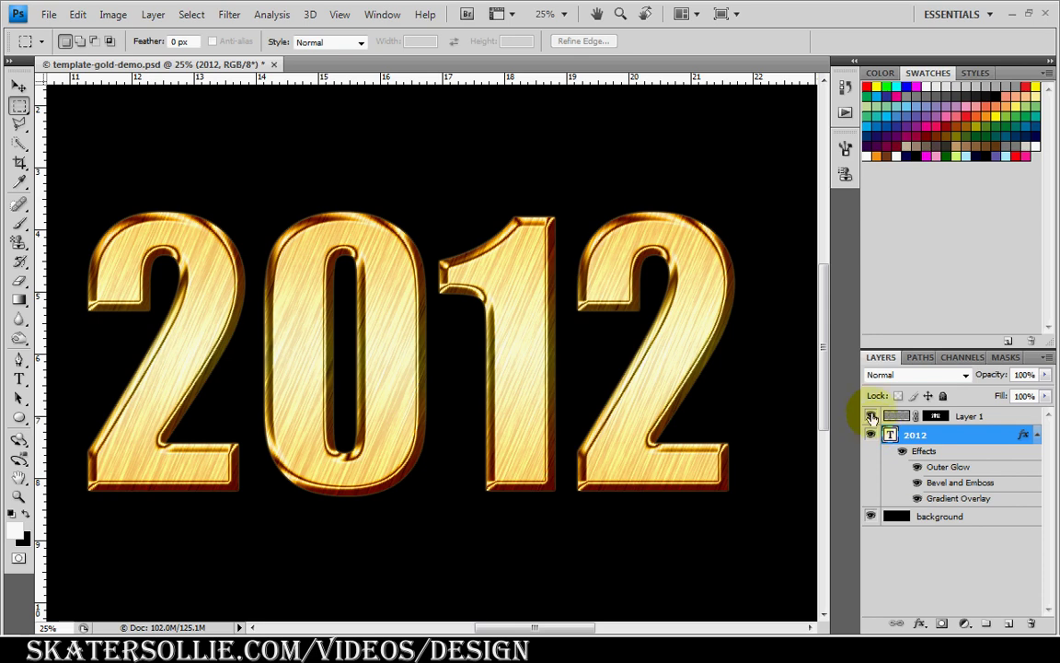
- Toggle the streak texture off and back on to compare the brushed gold
left_click(871, 417)
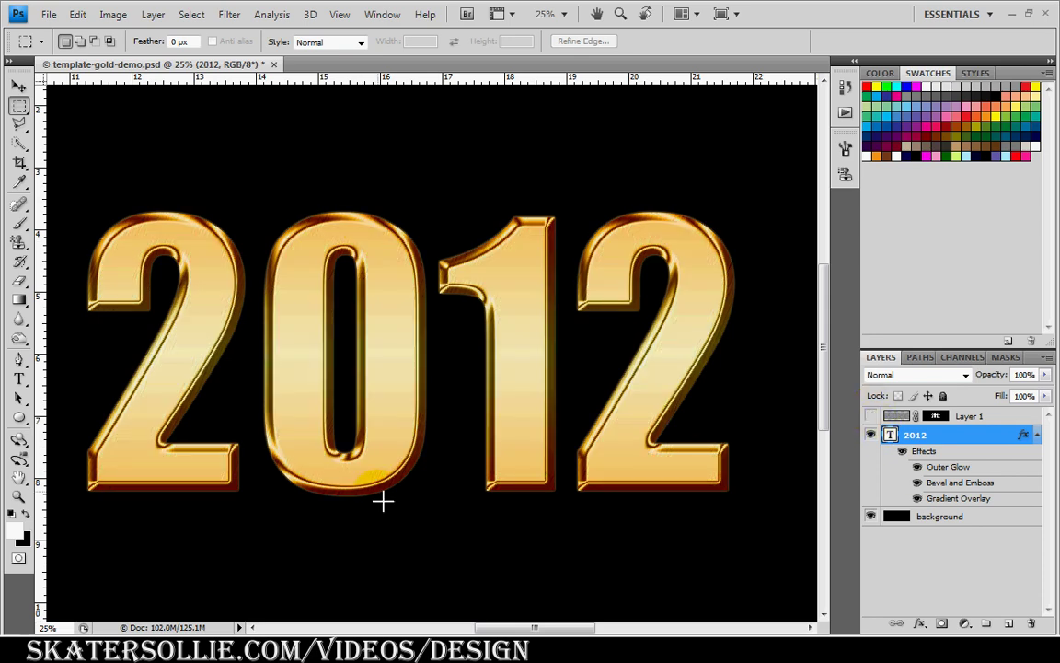
left_click(865, 418)
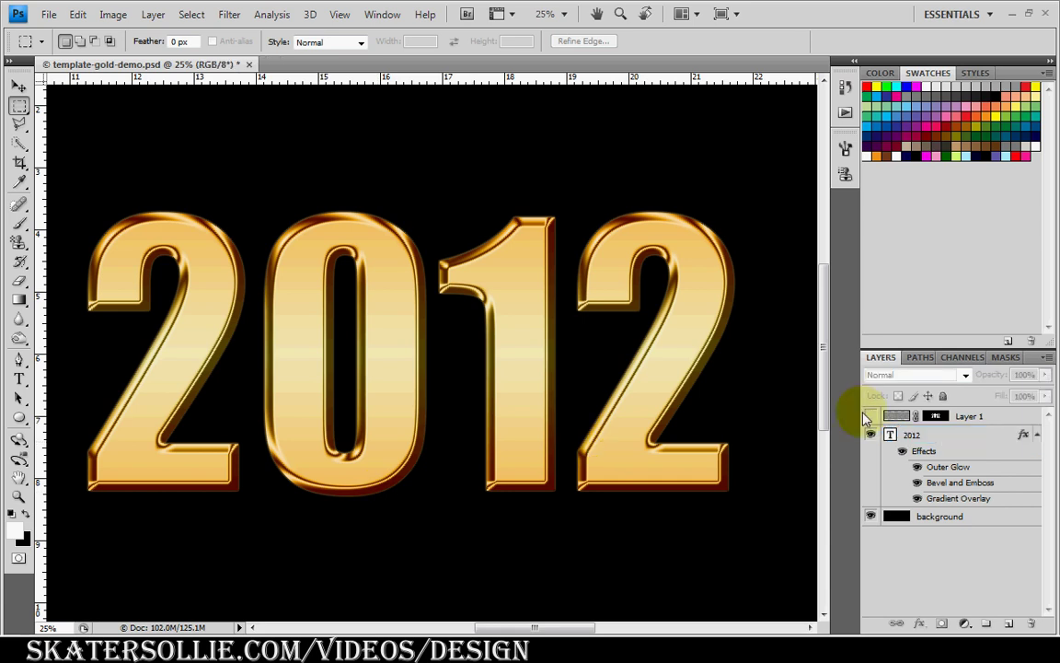
left_click(867, 417)
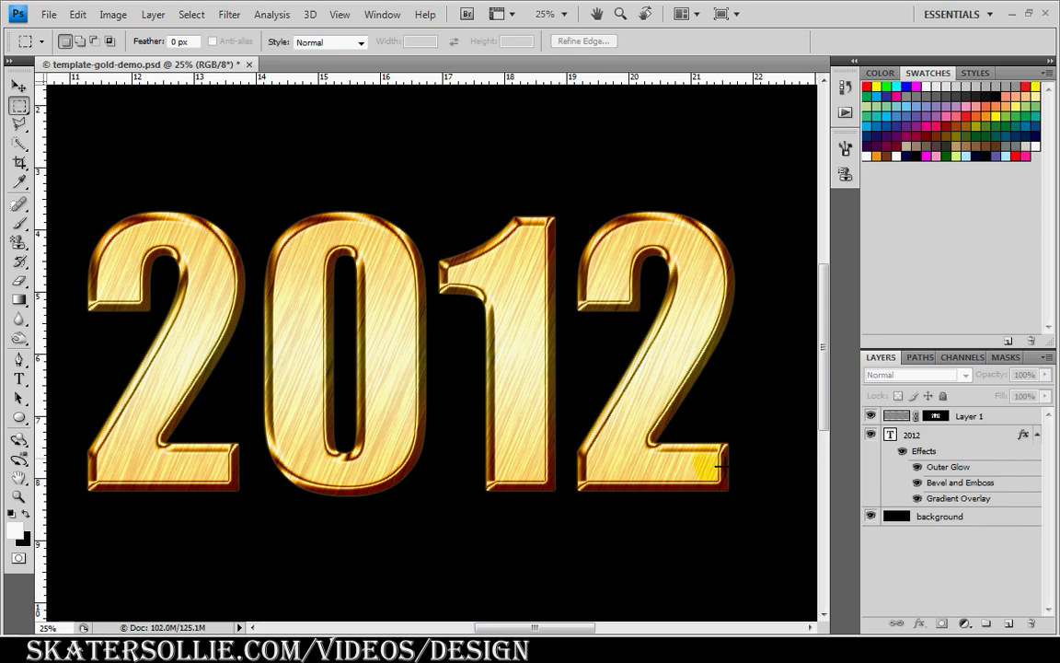
- On a new layer, brush white sparkles on the first 2, the 0 and the last 2, undoing the one on the 1
left_click(1010, 625)
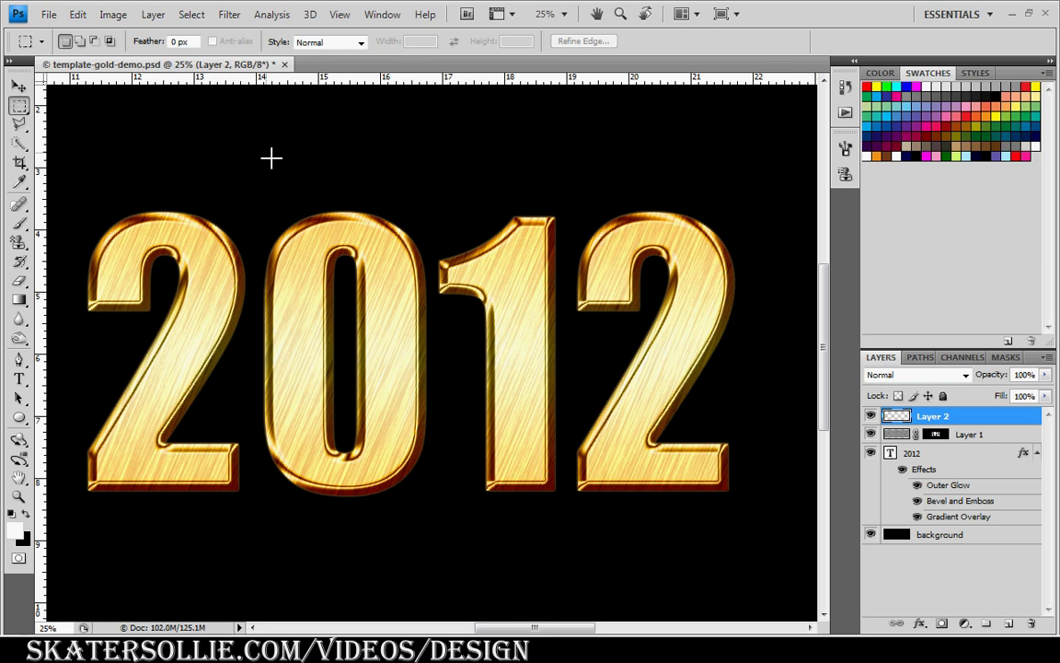
key("b")
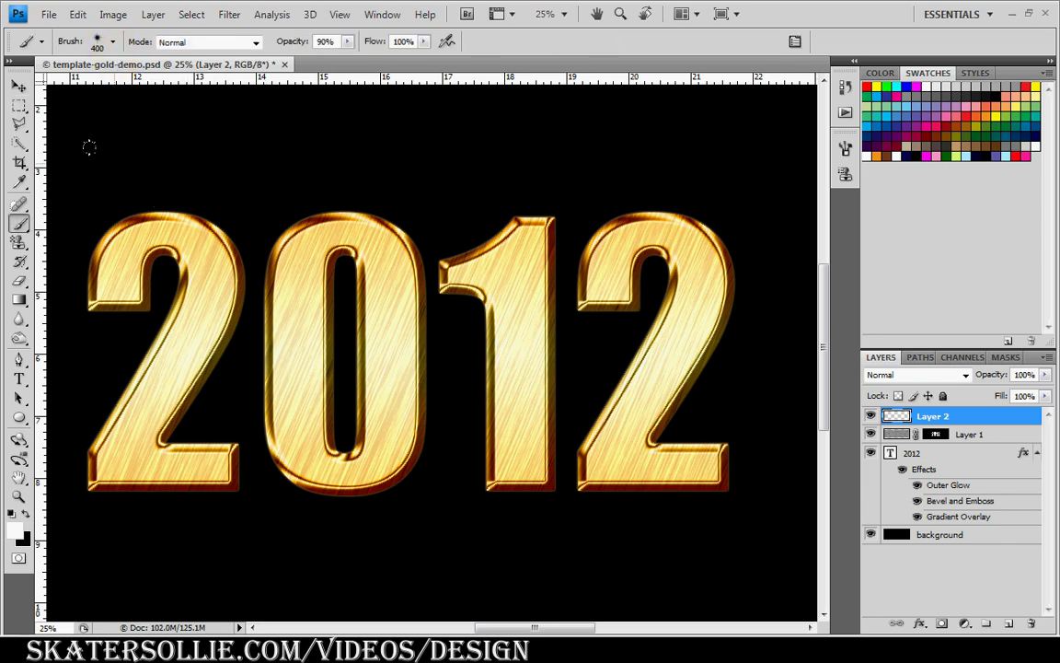
left_click(108, 221)
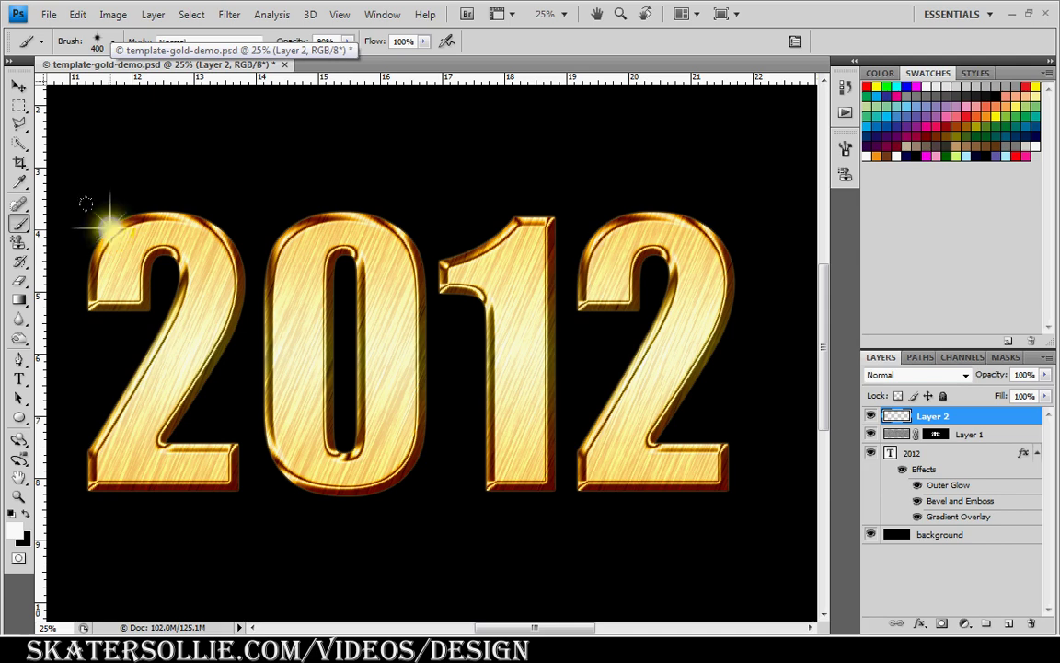
left_click(361, 459)
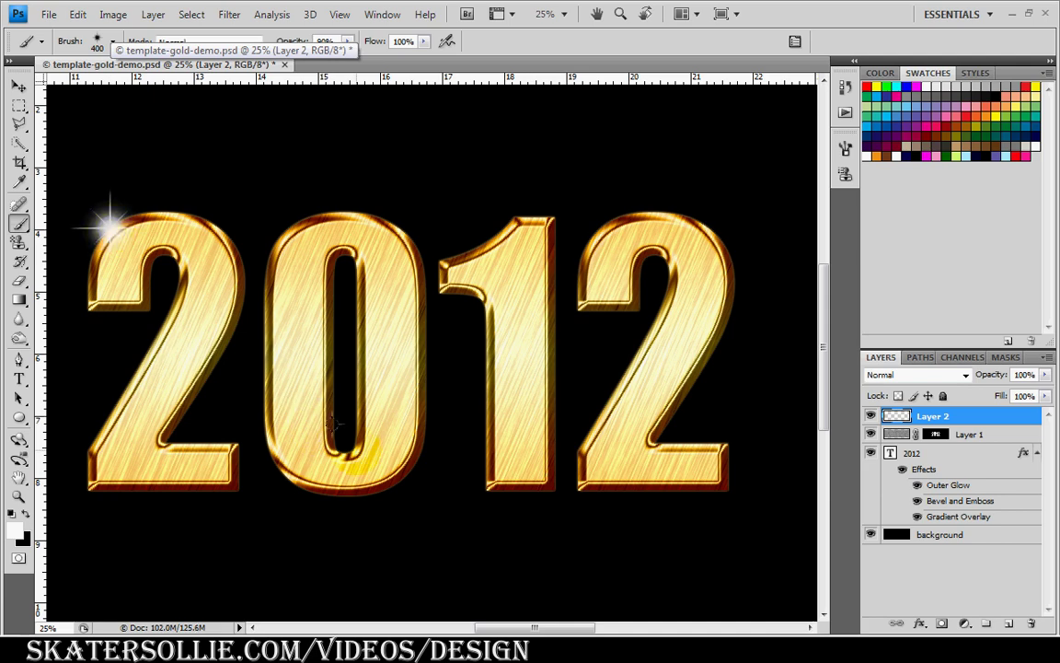
left_click(447, 264)
left_click(643, 241)
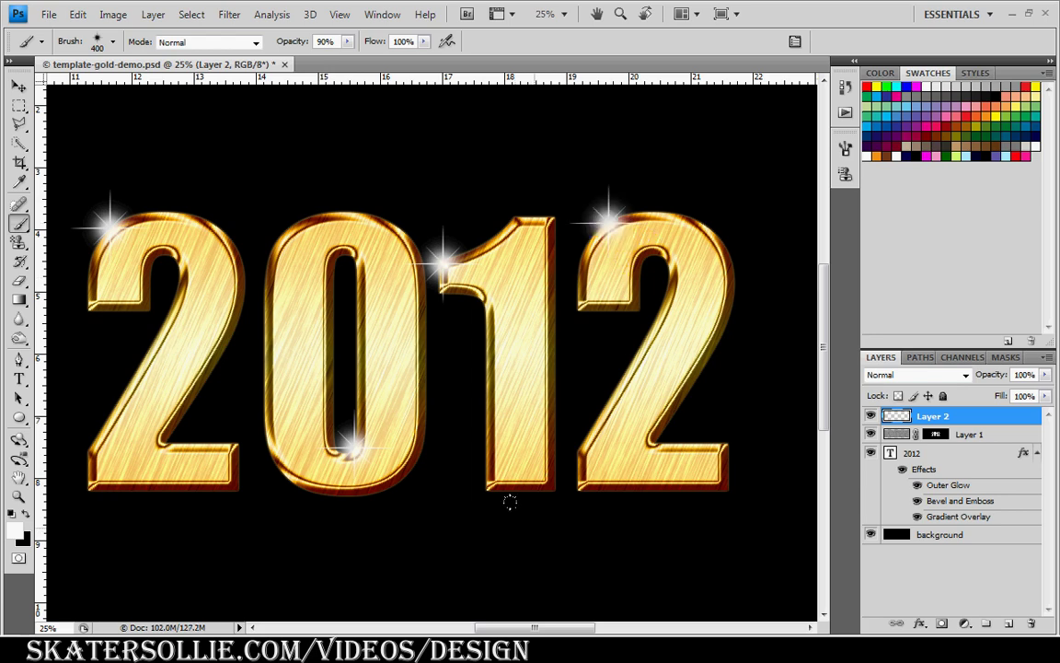
left_click(507, 371)
key("ctrl+z")
left_click(955, 454)
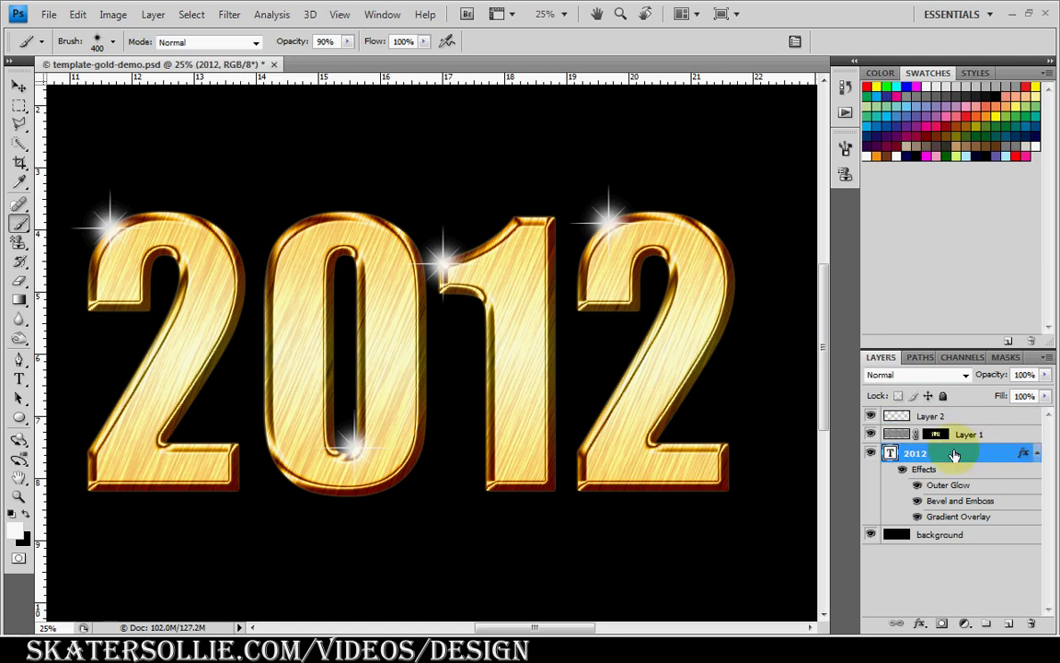
double_click(955, 454)
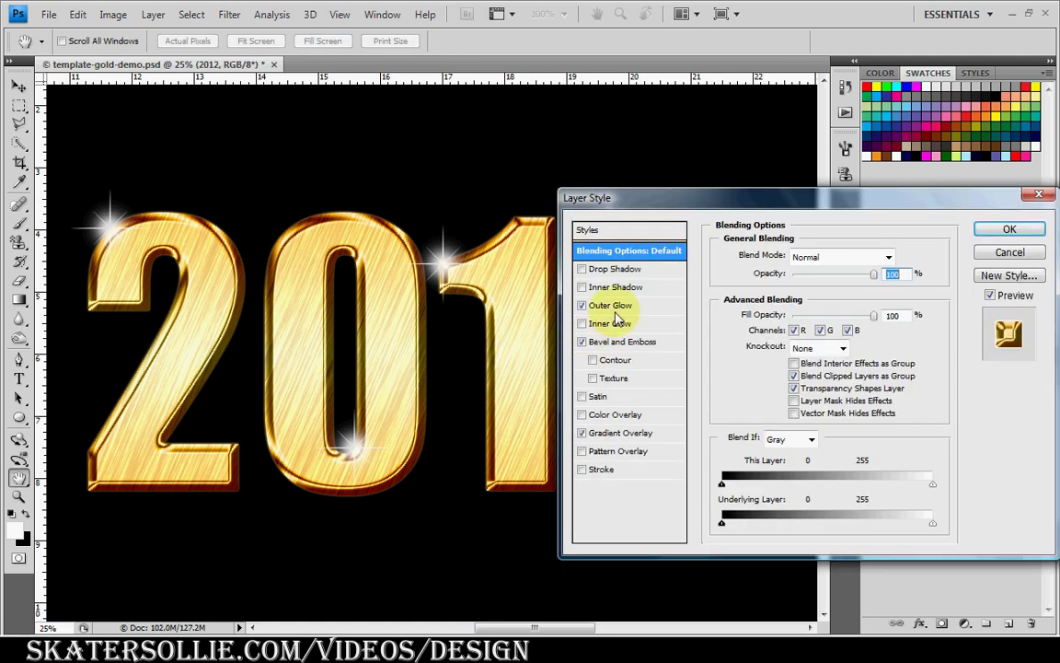
left_click(1009, 255)
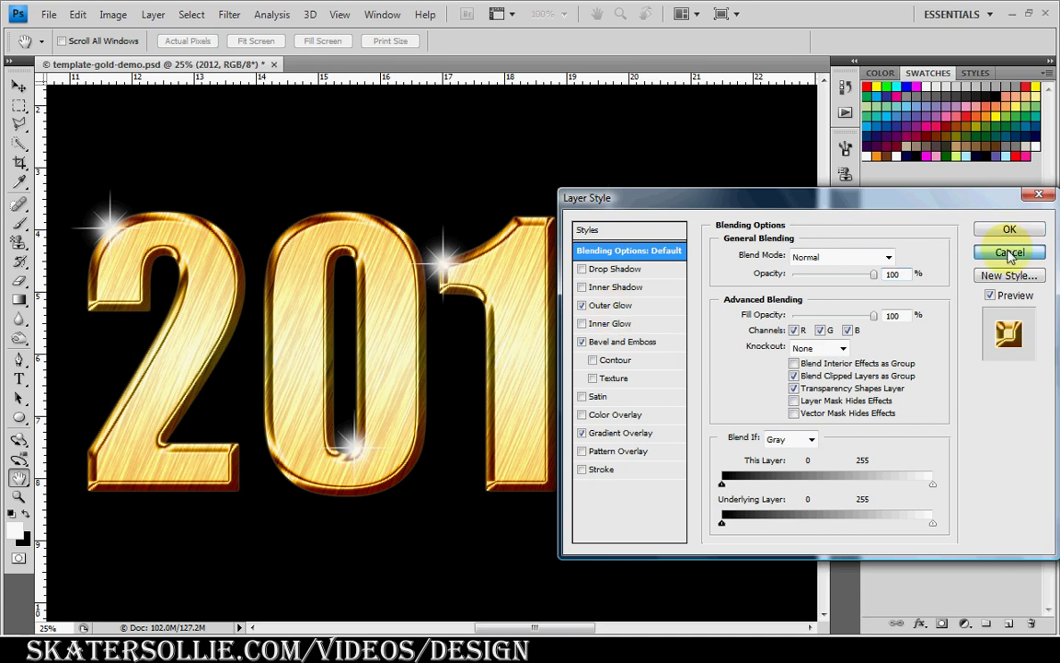